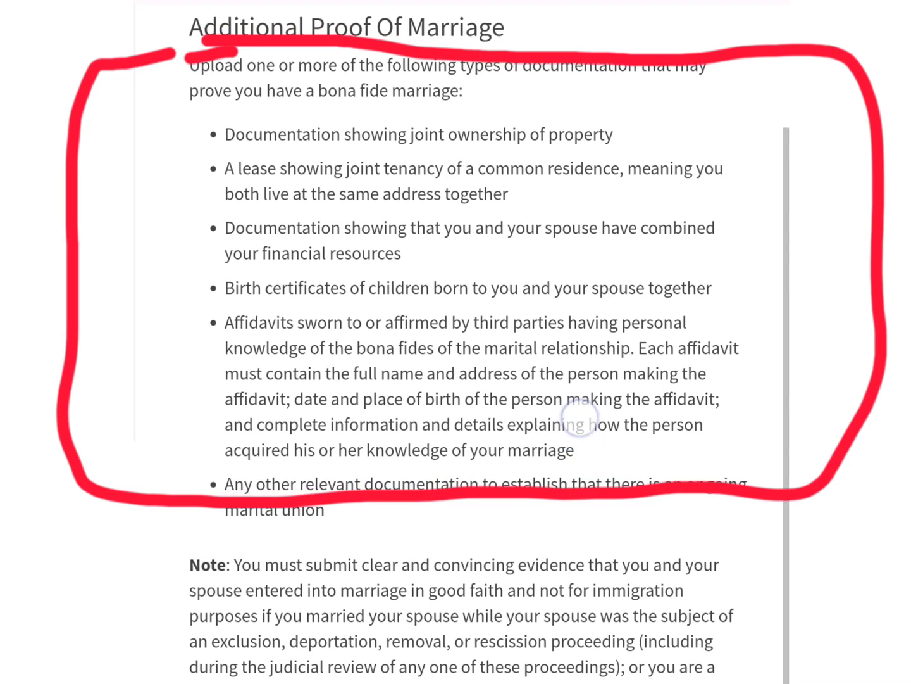
scroll(580, 420, "down", 1)
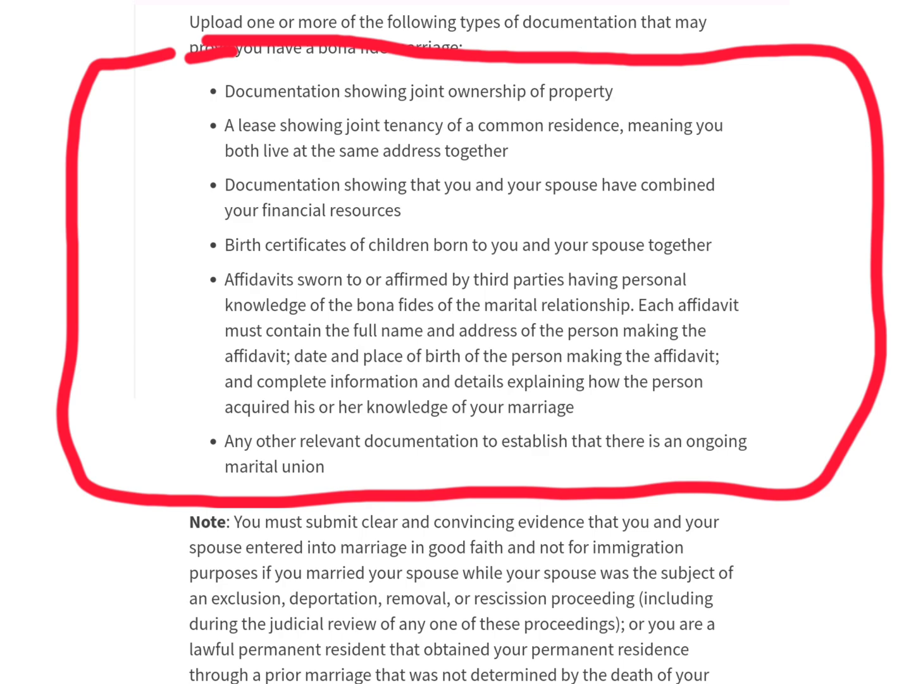
scroll(620, 397, "down", 1)
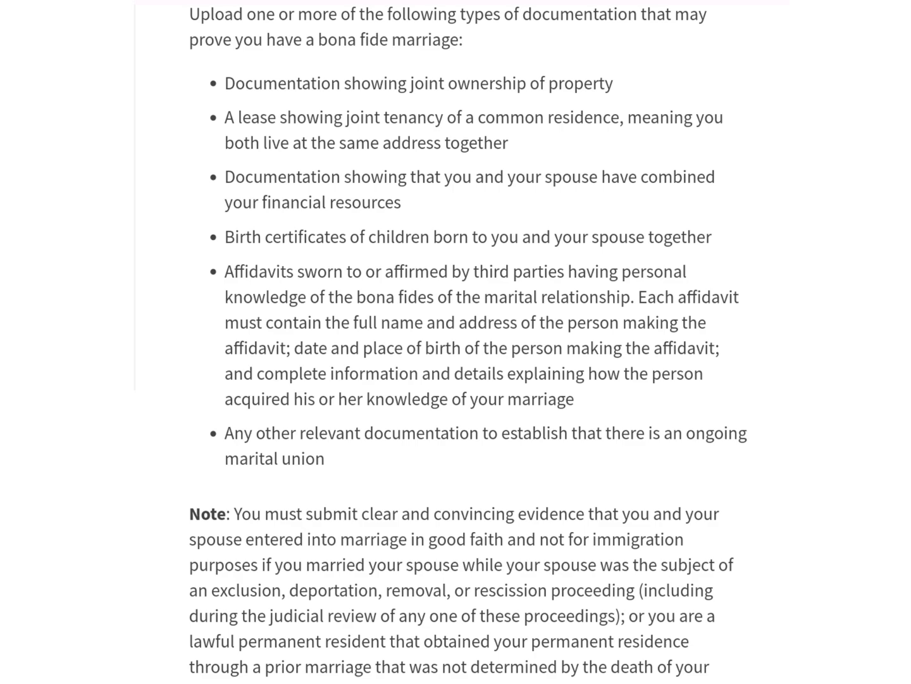
left_click_drag(611, 576, 630, 514)
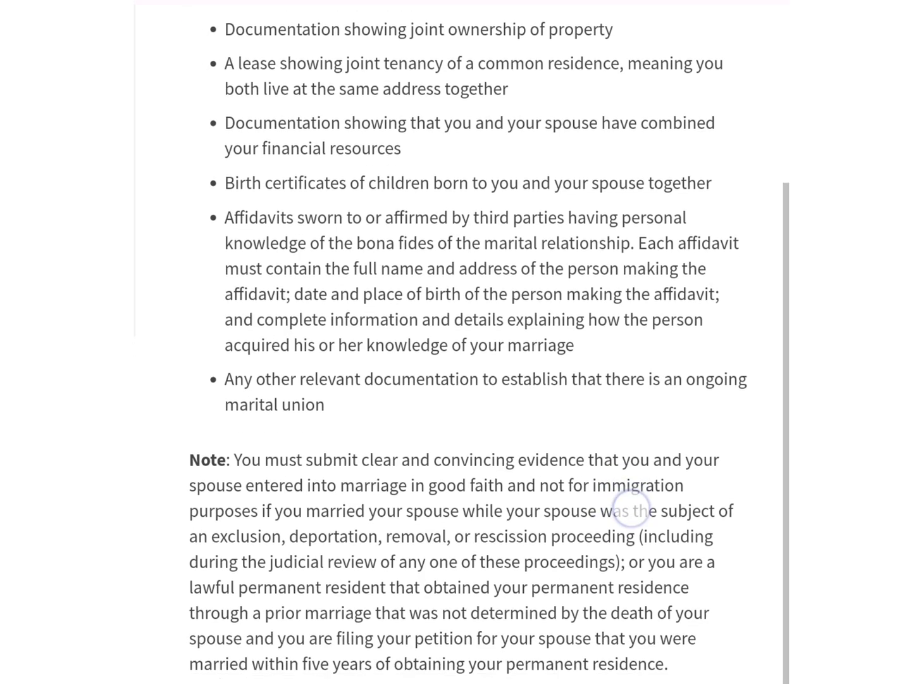
left_click(244, 224)
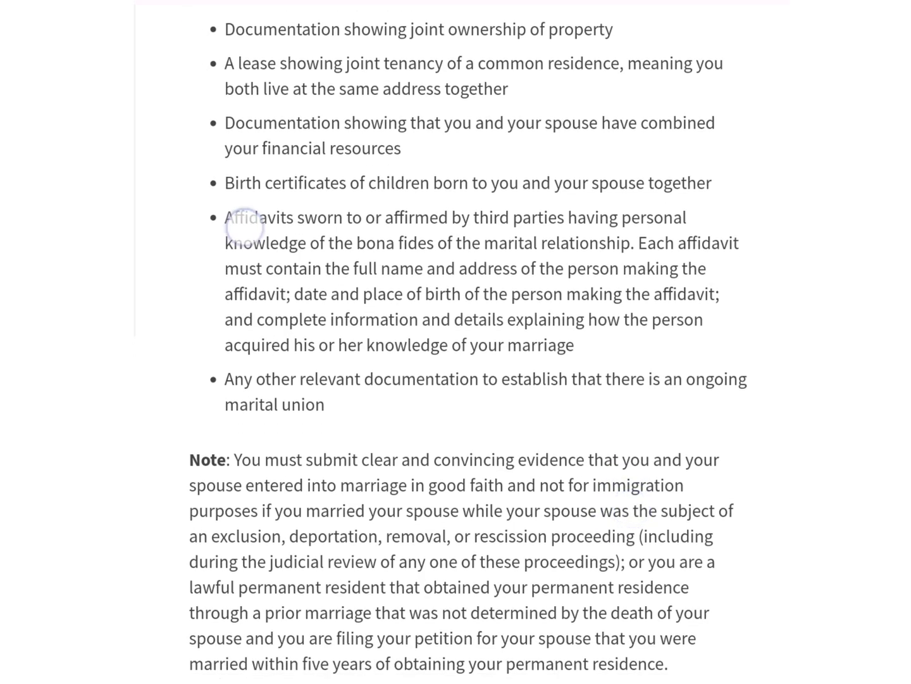
double_click(253, 217)
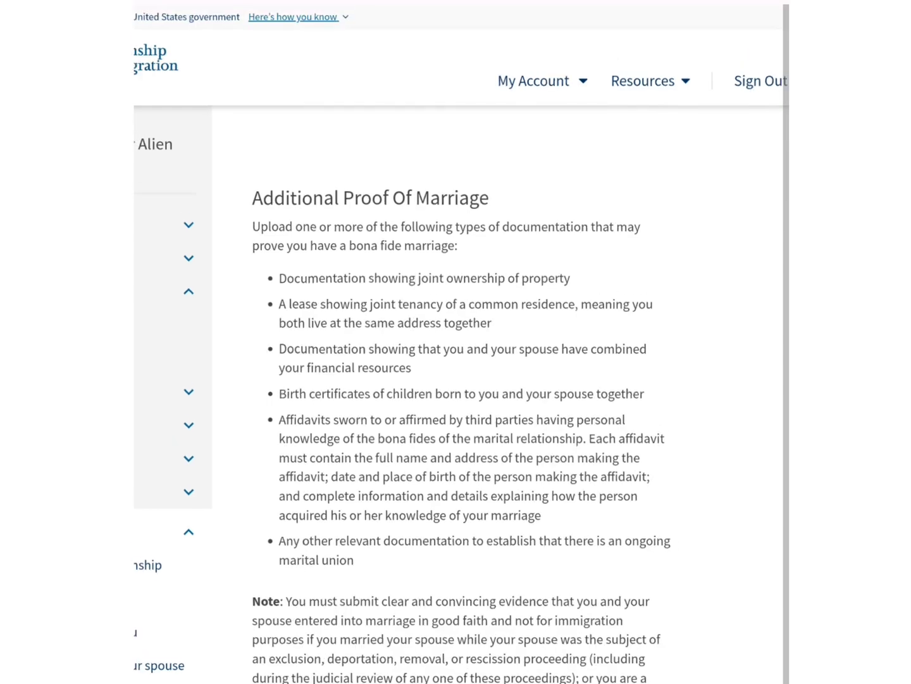
left_click_drag(429, 680, 401, 513)
scroll(432, 370, "up", 2)
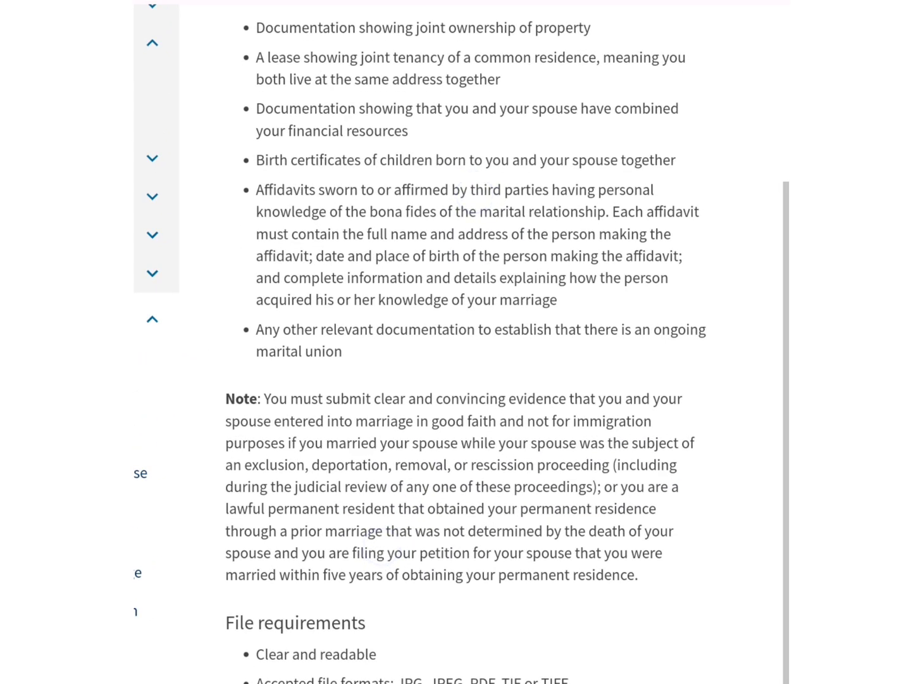
left_click(287, 204)
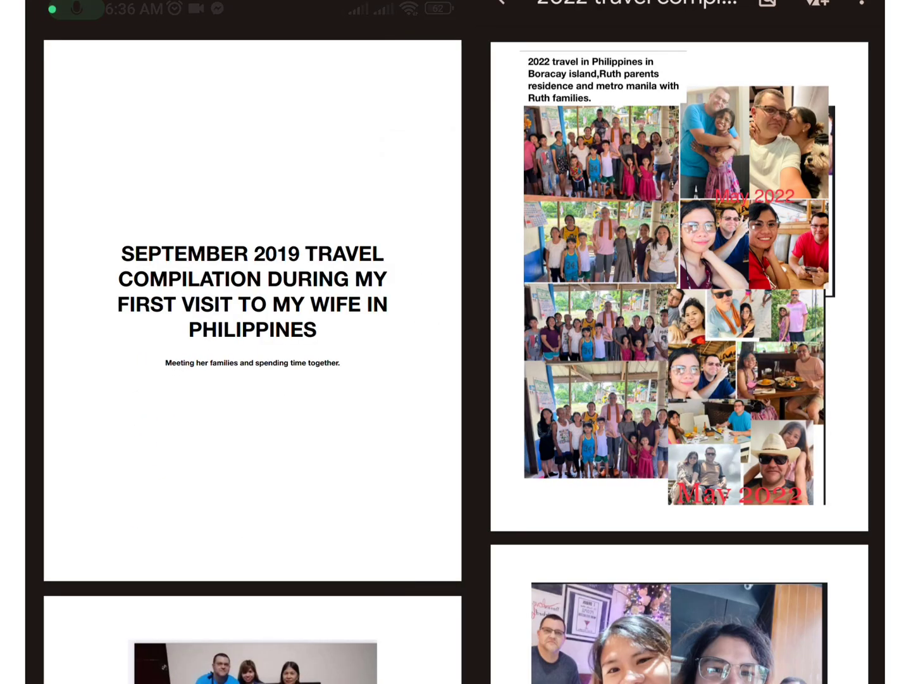
Page through the travel photo PDF and the wedding photo PDF to its later pages
left_click_drag(665, 681, 835, 165)
left_click_drag(341, 590, 452, 187)
left_click_drag(754, 433, 801, 244)
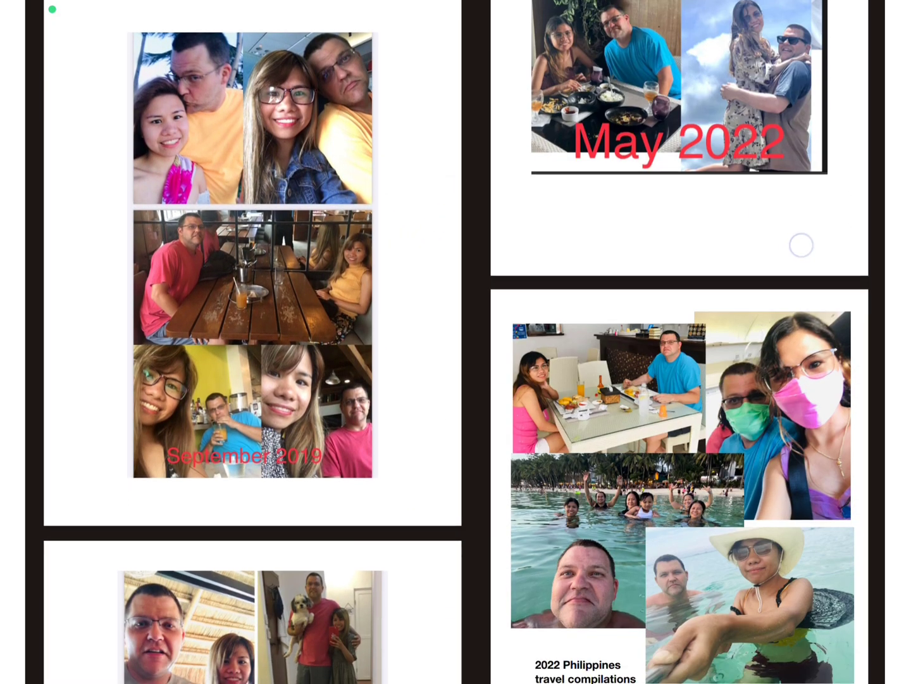
left_click_drag(333, 484, 376, 307)
left_click_drag(290, 594, 354, 385)
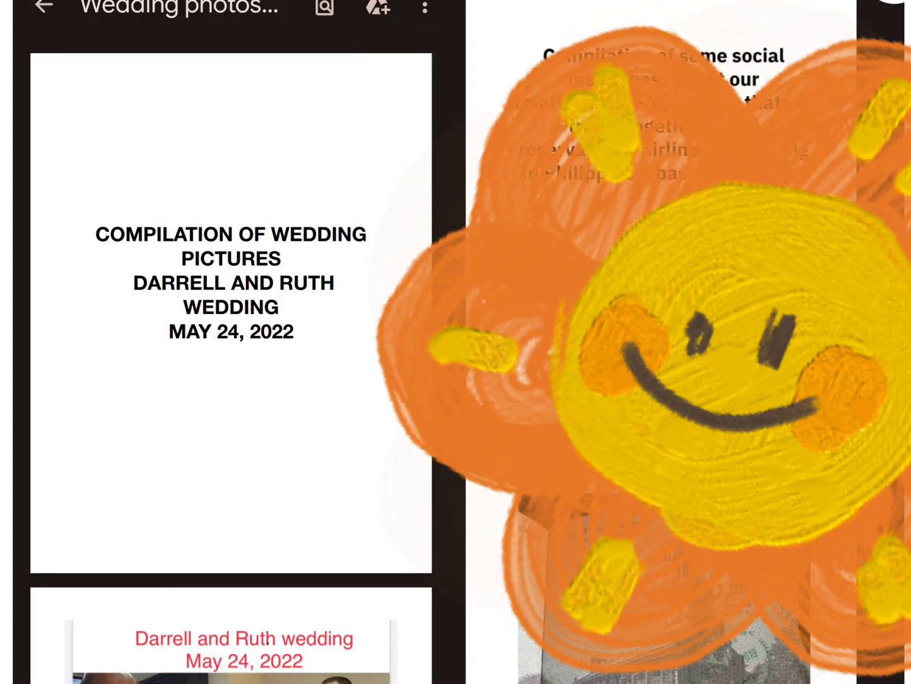
left_click_drag(269, 601, 314, 401)
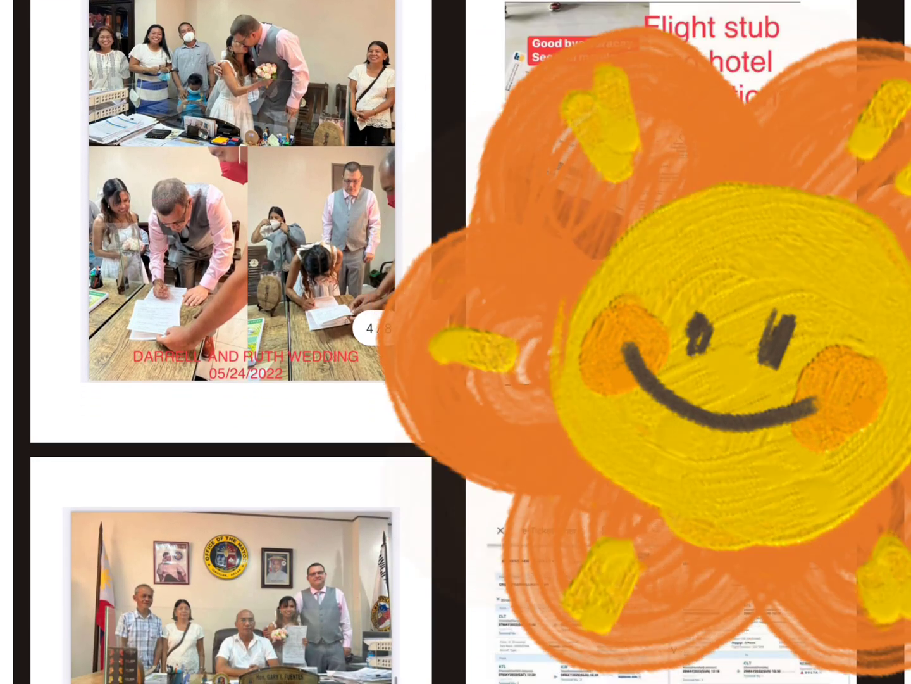
left_click_drag(272, 620, 294, 446)
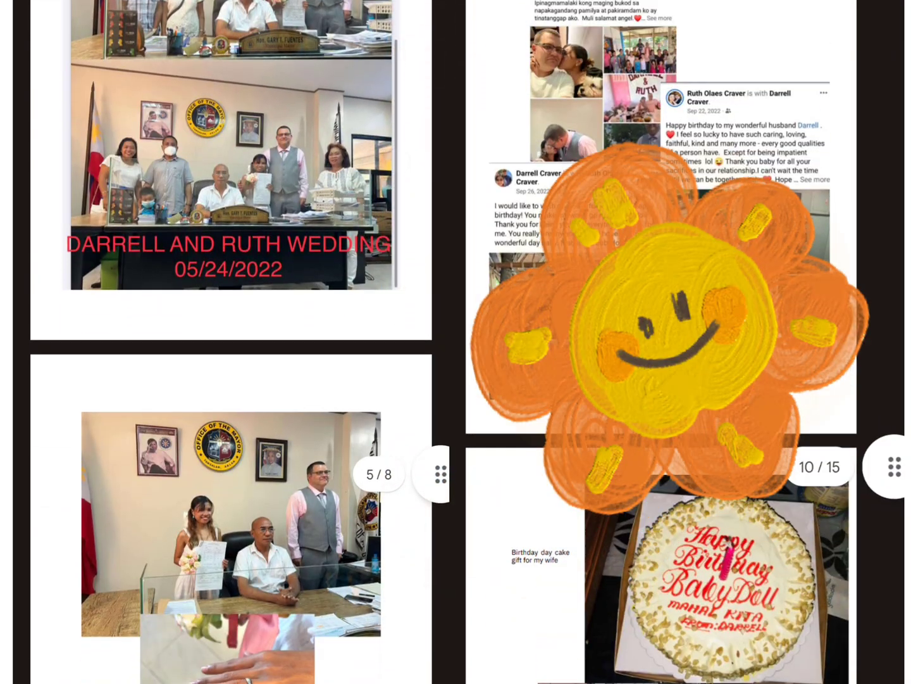
left_click_drag(272, 674, 411, 167)
left_click_drag(254, 642, 383, 149)
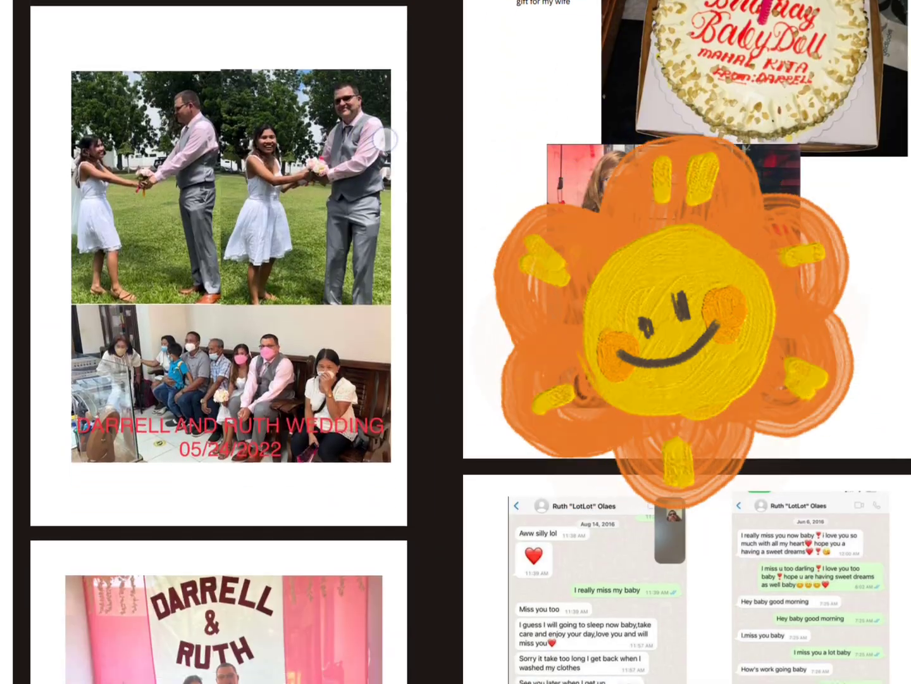
Scroll the chat screenshots PDF down until the call logs come into view
left_click_drag(807, 627, 879, 423)
left_click_drag(301, 513, 385, 135)
left_click_drag(807, 626, 857, 399)
left_click_drag(823, 549, 808, 535)
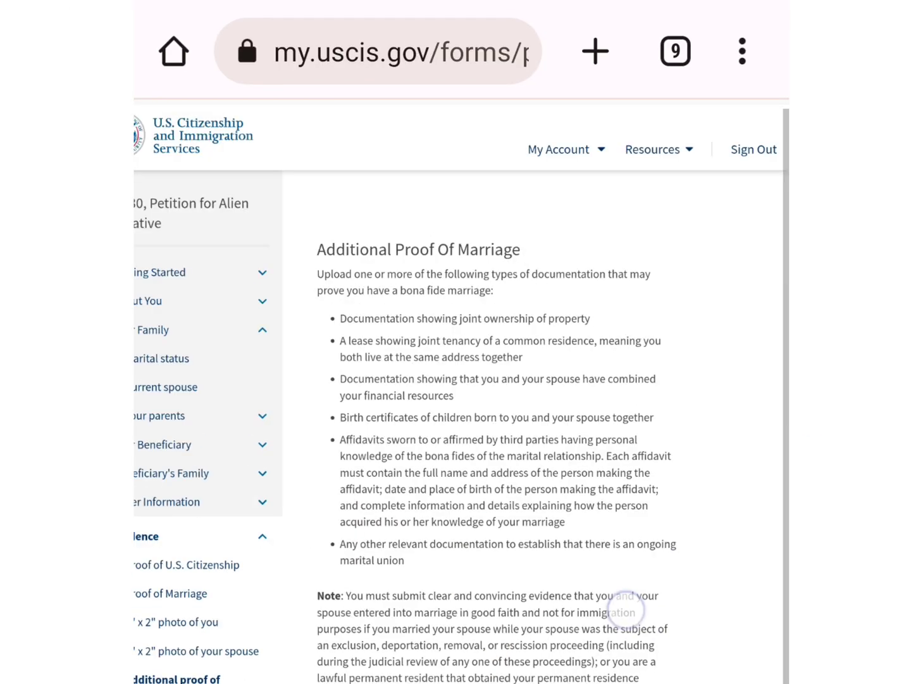
left_click_drag(622, 606, 618, 637)
Fold up Your Family in the sidebar outline, then scroll down the current evidence upload page
scroll(462, 392, "left", 1)
scroll(461, 393, "down", 1)
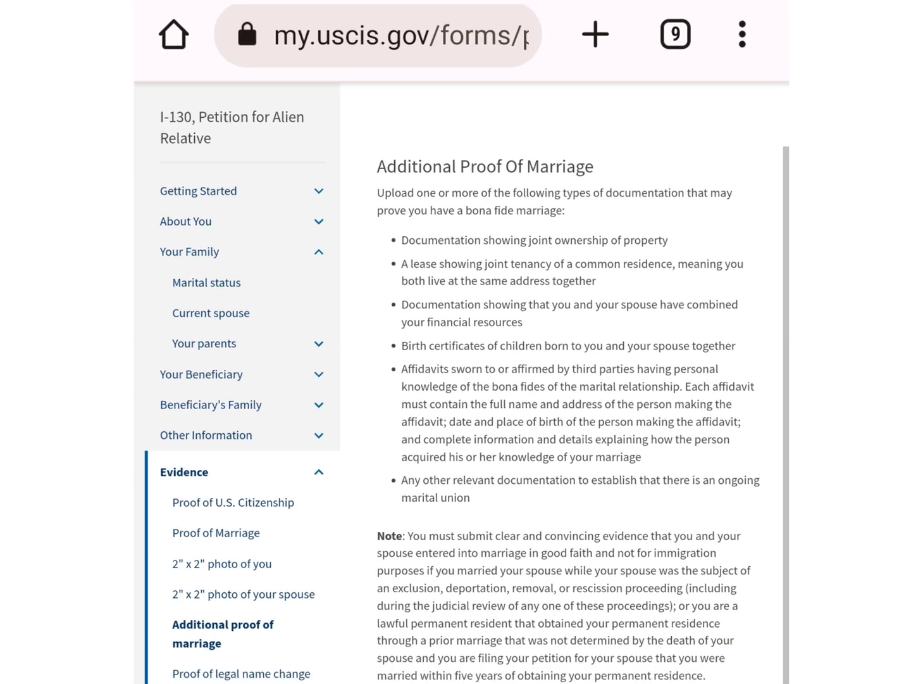
scroll(461, 393, "down", 3)
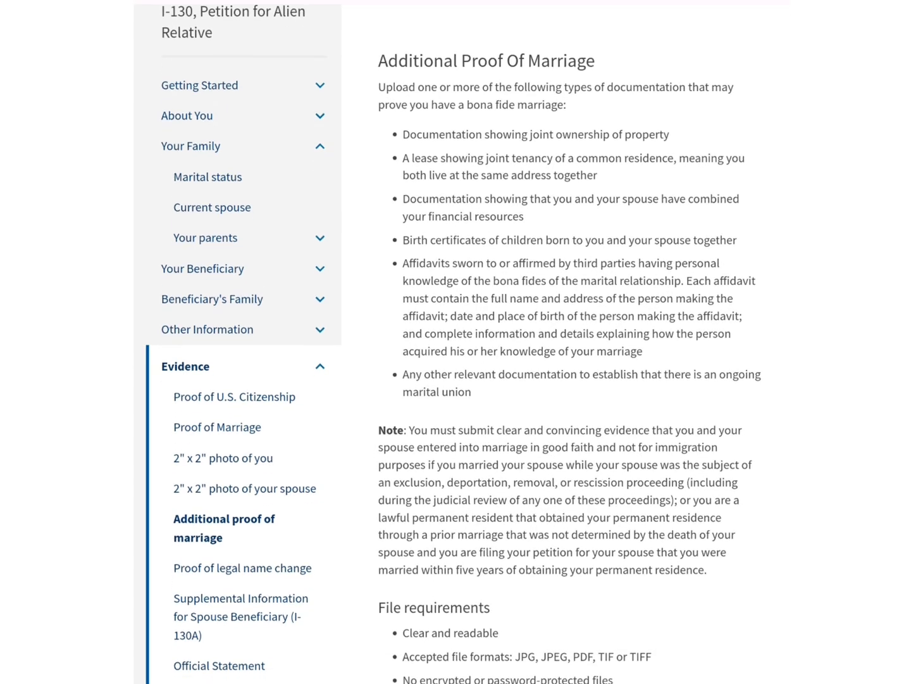
left_click(321, 147)
left_click(242, 476)
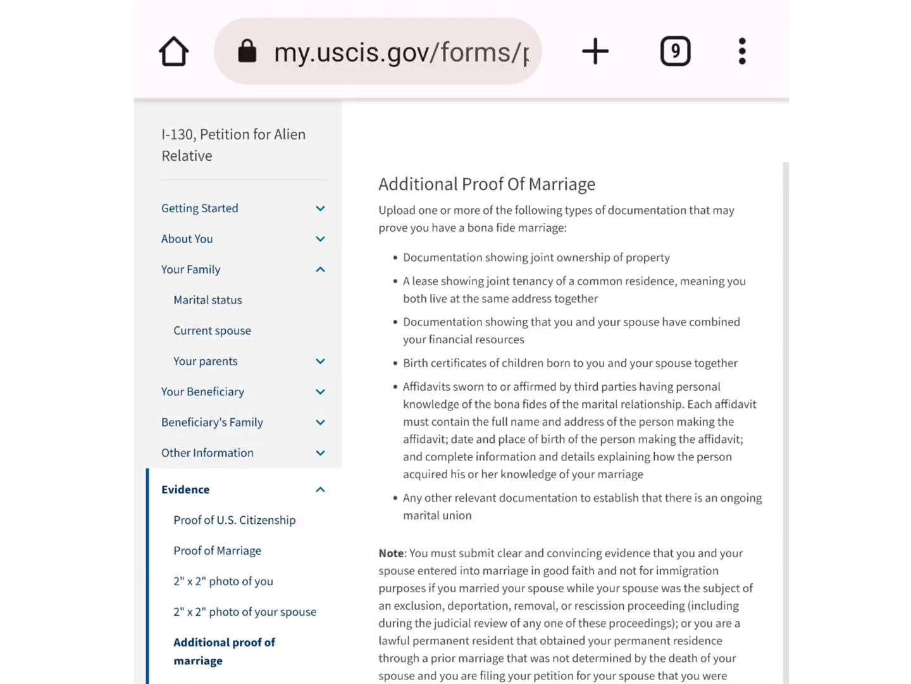
scroll(462, 380, "down", 1)
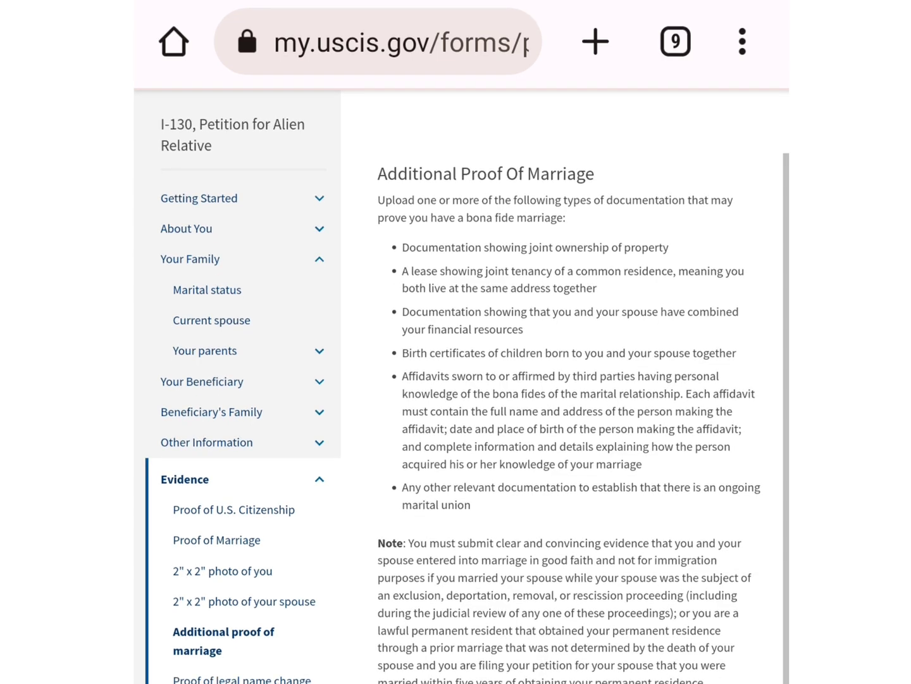
scroll(462, 380, "down", 1)
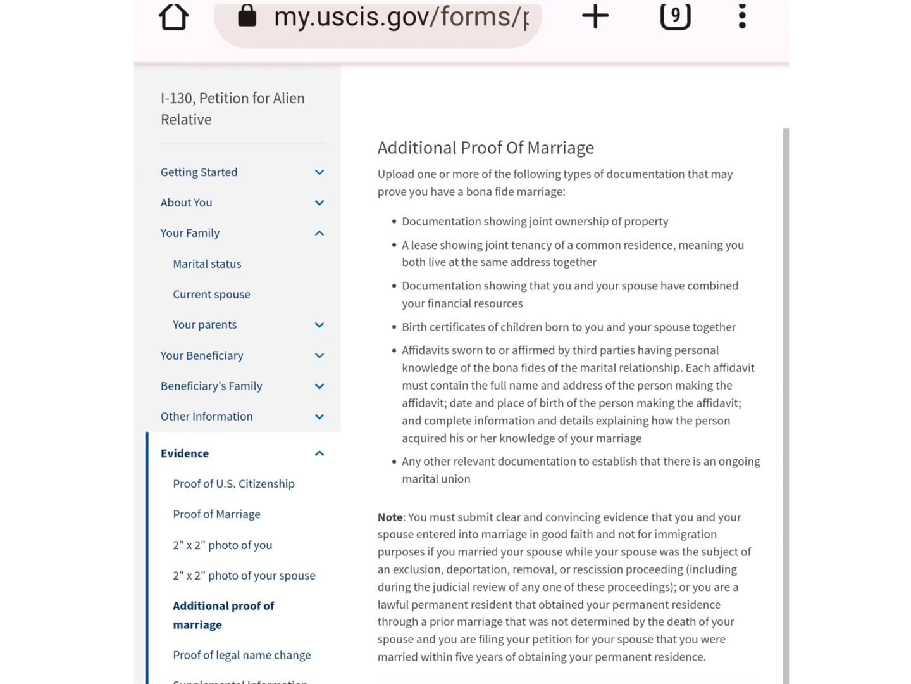
scroll(462, 380, "down", 1)
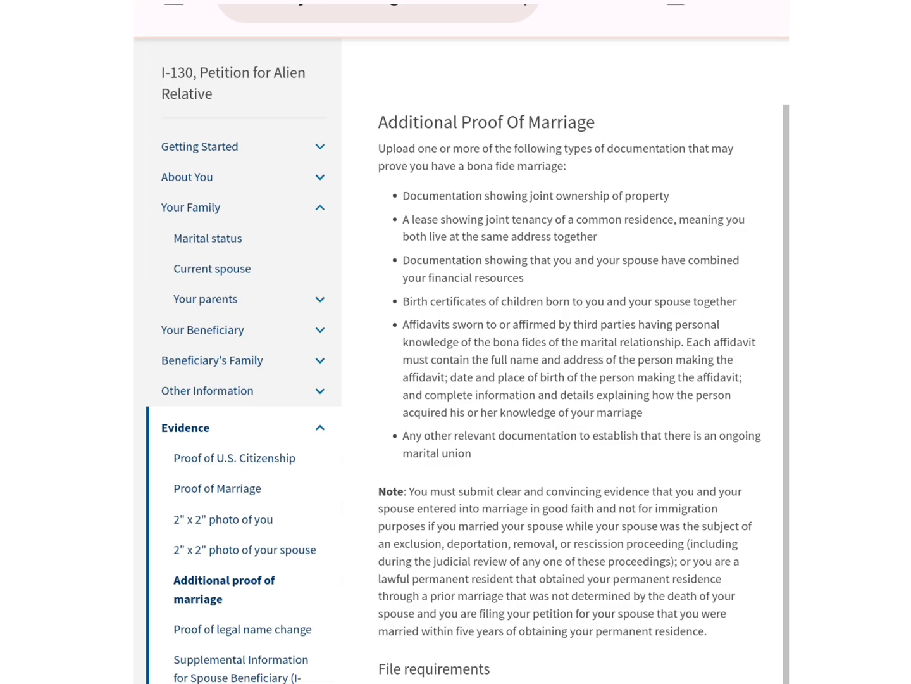
scroll(462, 380, "down", 1)
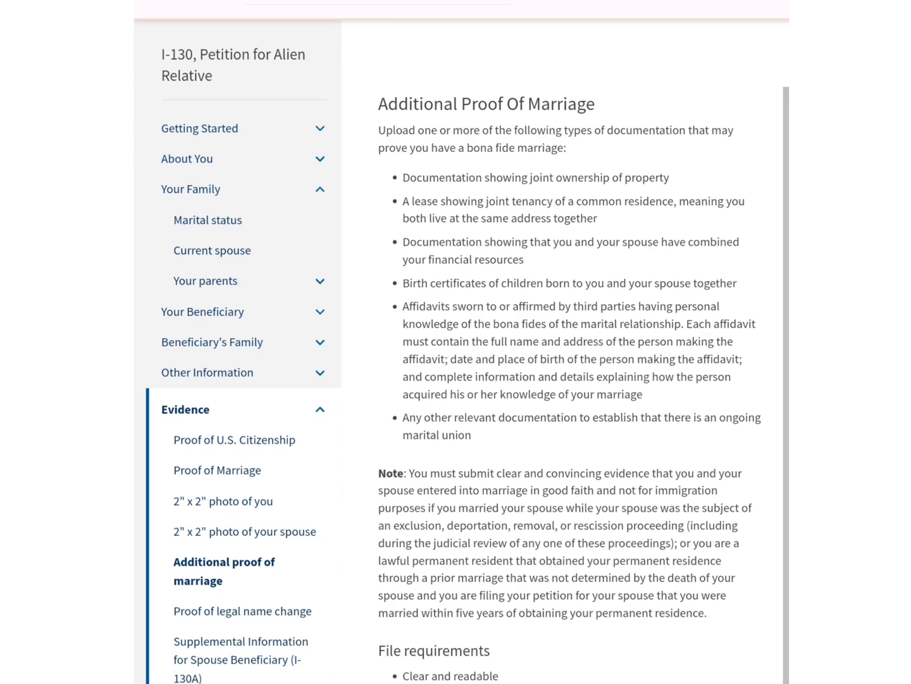
scroll(462, 380, "down", 1)
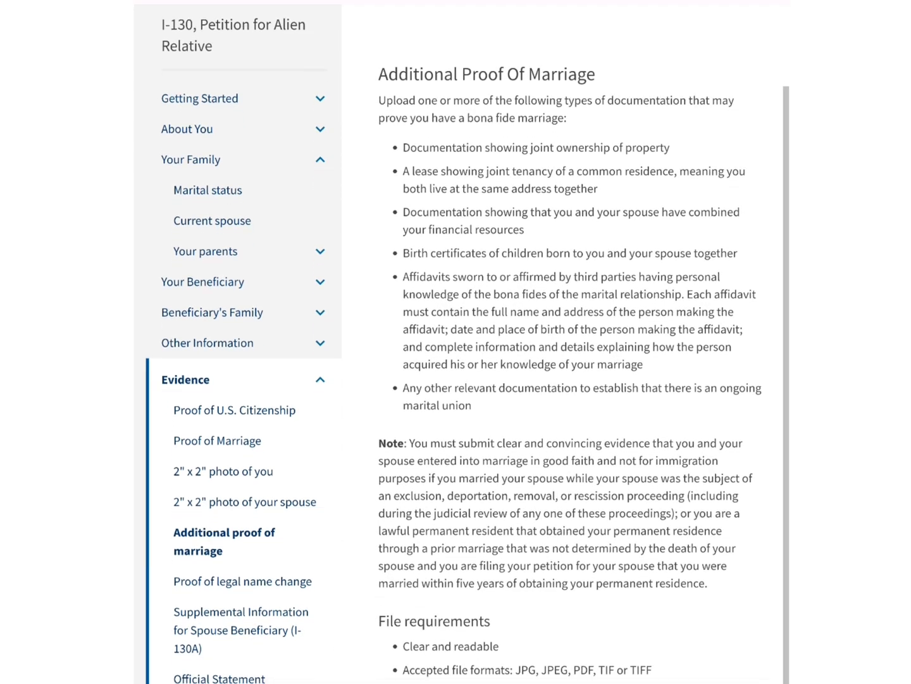
scroll(462, 380, "down", 1)
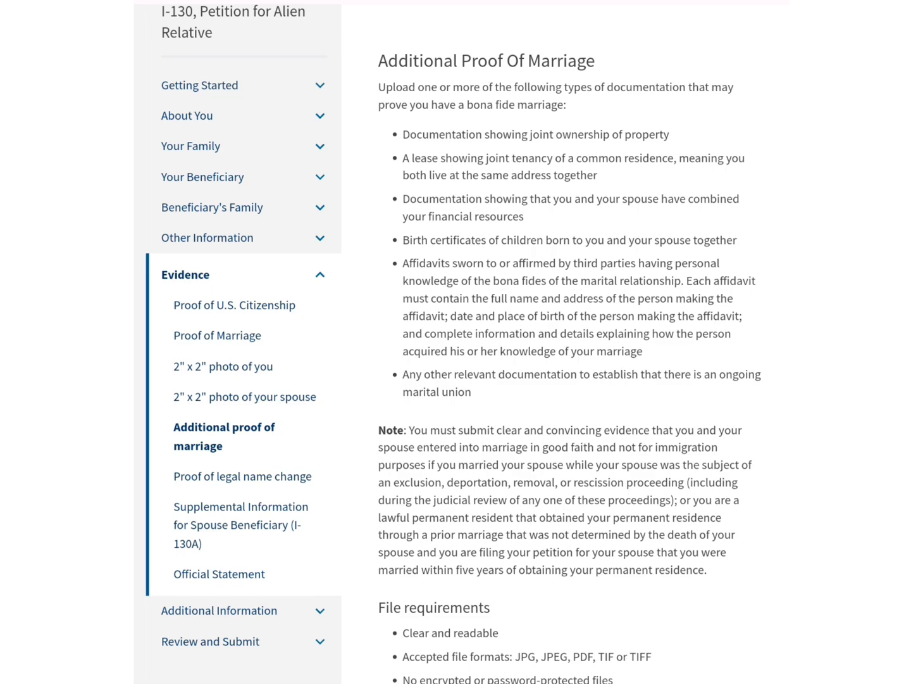
scroll(456, 341, "down", 2)
Skip the Additional Proof Of Marriage and Proof Of Legal Name Change uploads to reach the I-130A step
left_click(259, 349)
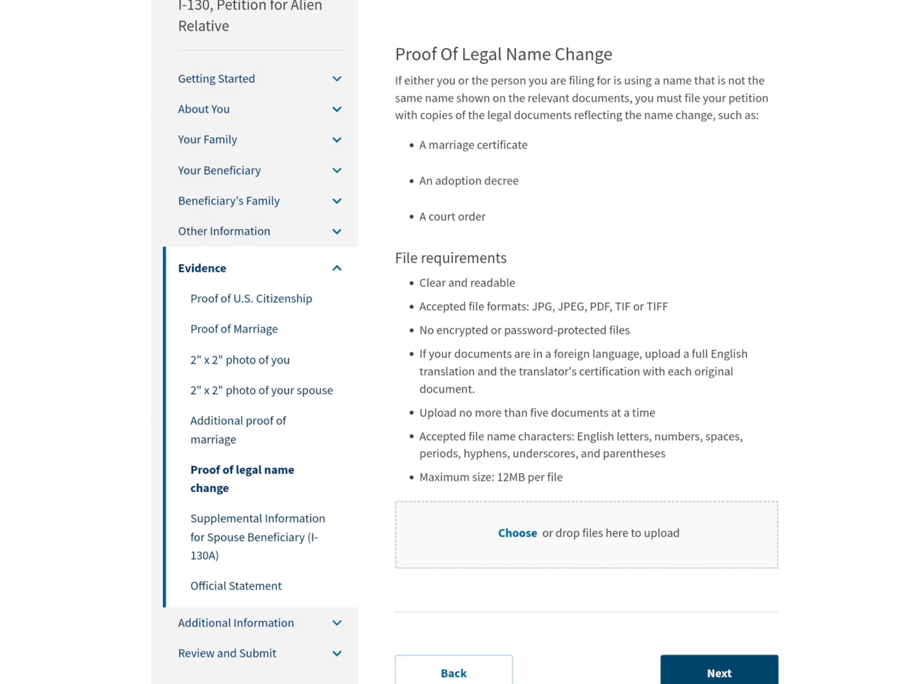
left_click_drag(730, 219, 722, 191)
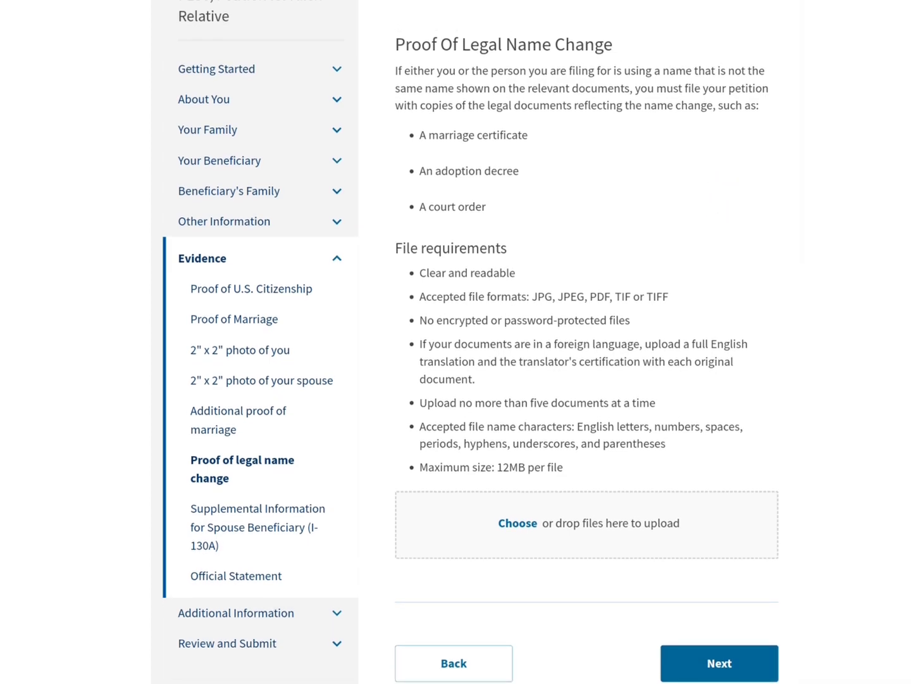
left_click(720, 663)
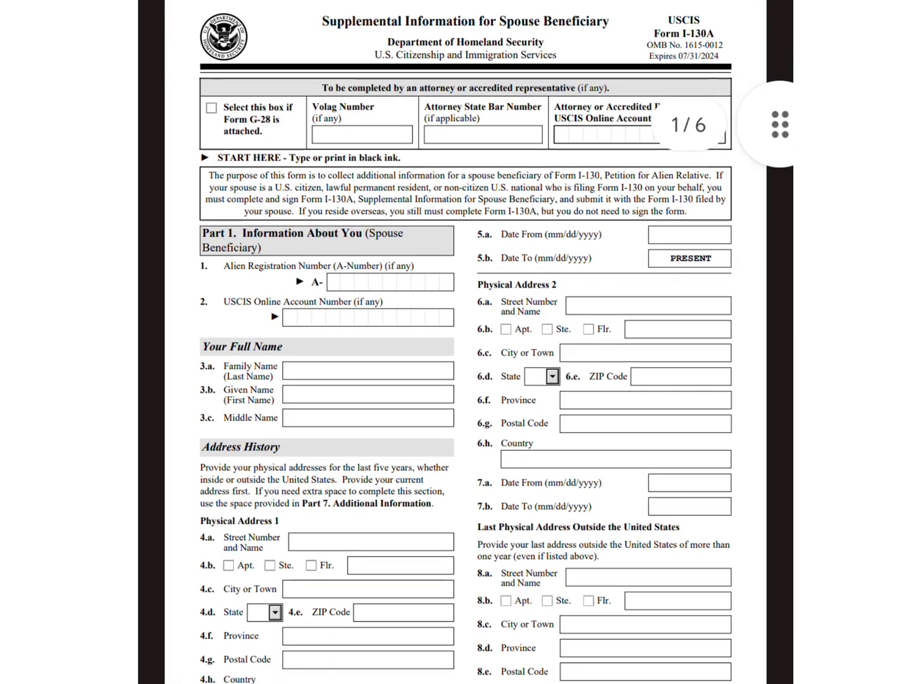
Finish with the PDF, return to the I-130A upload page and continue past it without uploading
scroll(465, 342, "down", 1)
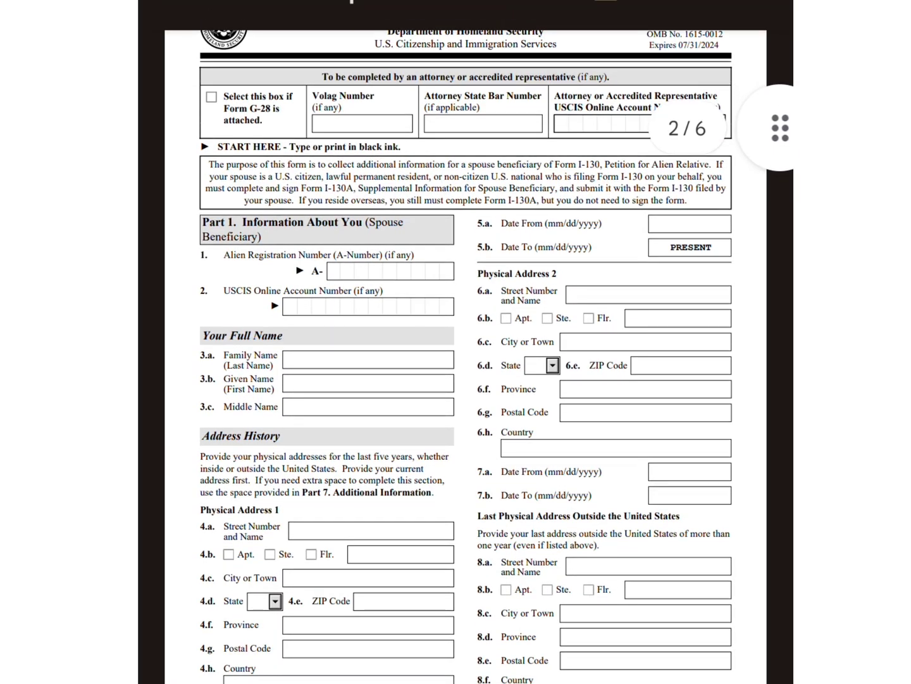
scroll(465, 342, "down", 10)
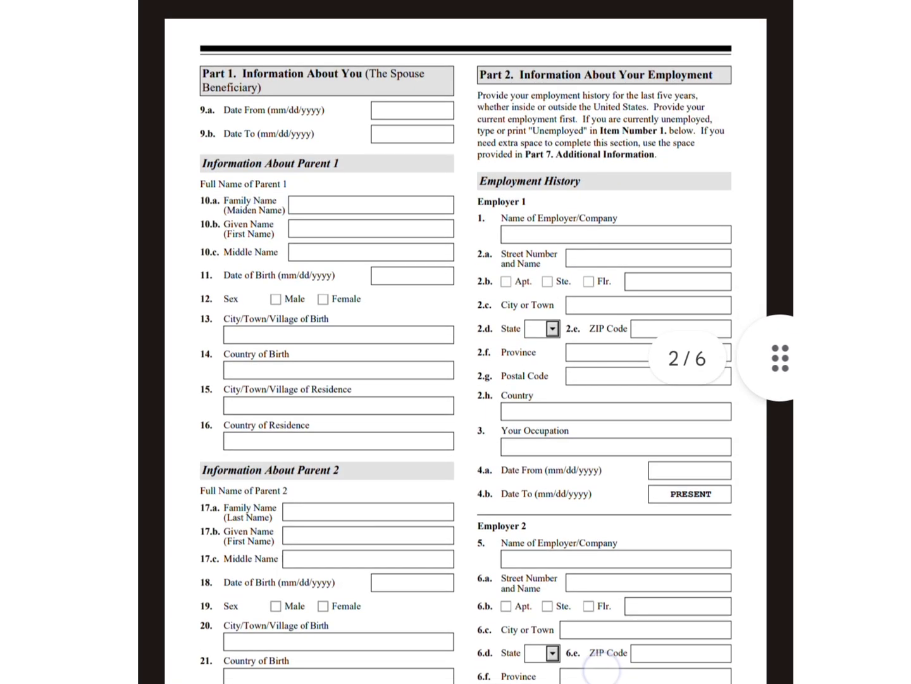
scroll(639, 564, "down", 10)
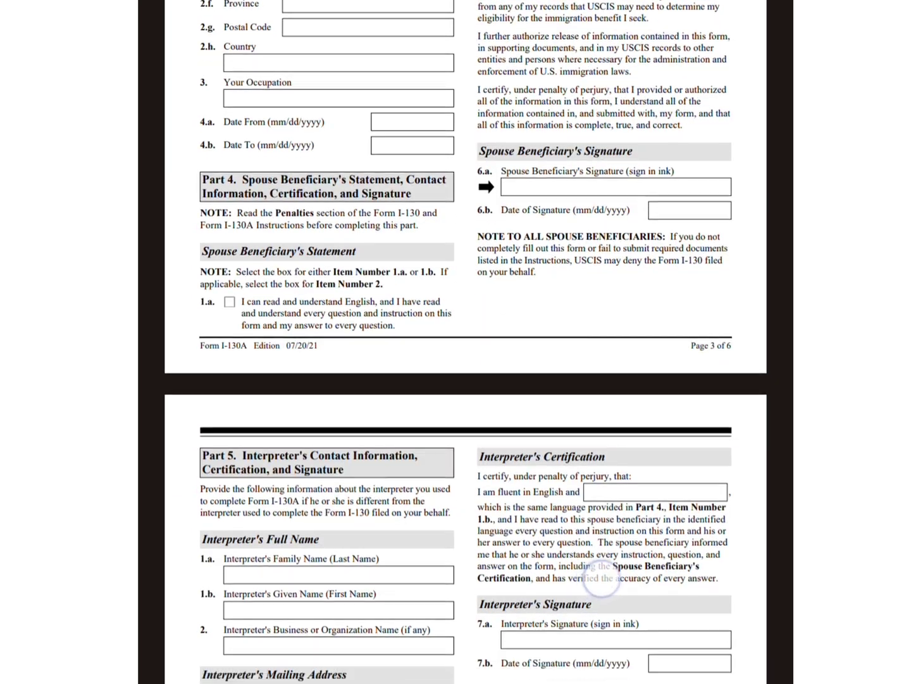
scroll(710, 214, "down", 2)
scroll(610, 396, "down", 8)
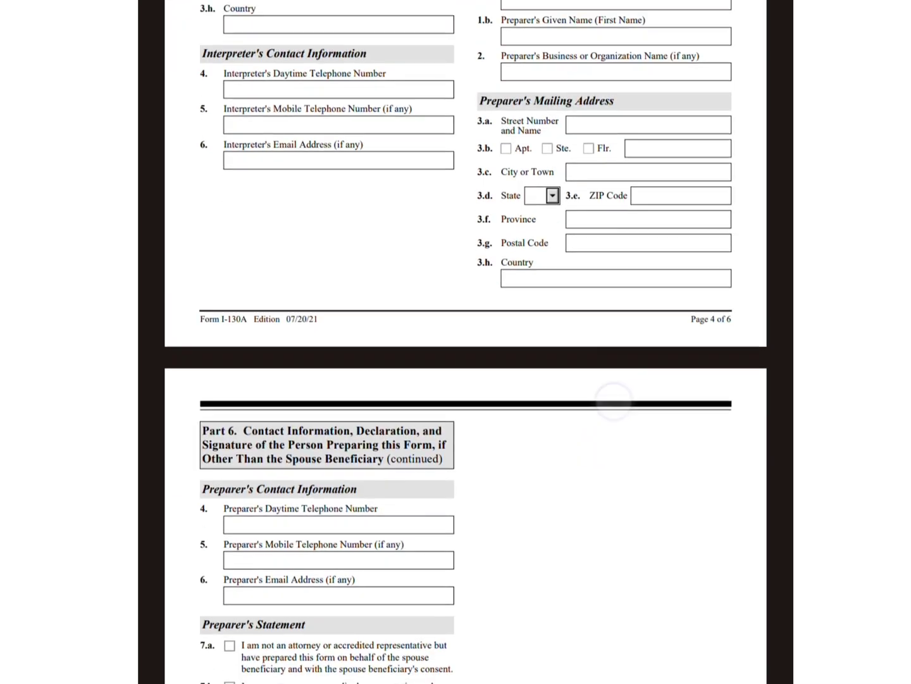
scroll(465, 342, "up", 20)
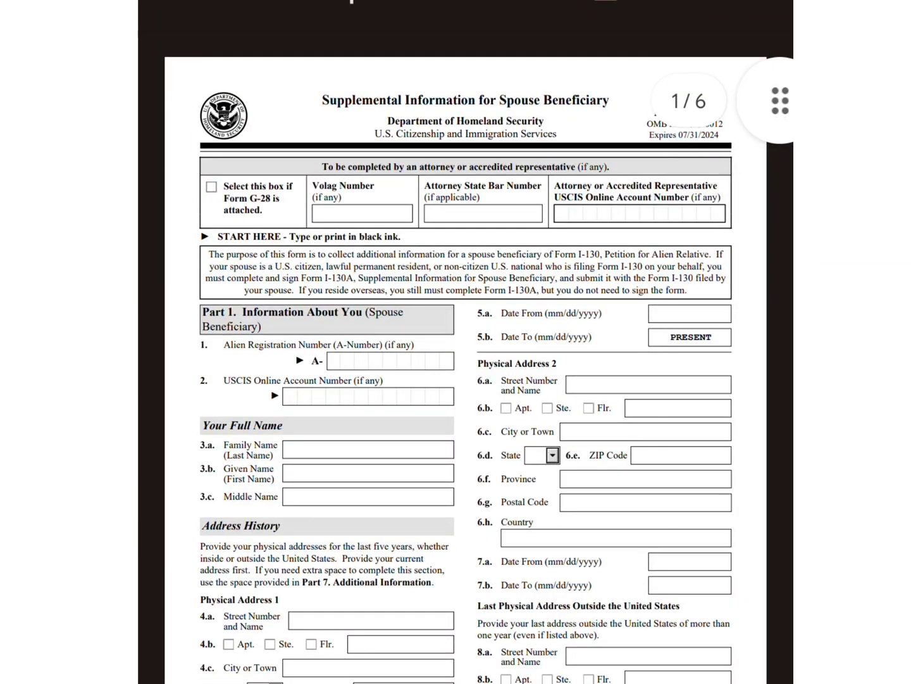
key("alt+Tab")
left_click(622, 538)
left_click(708, 658)
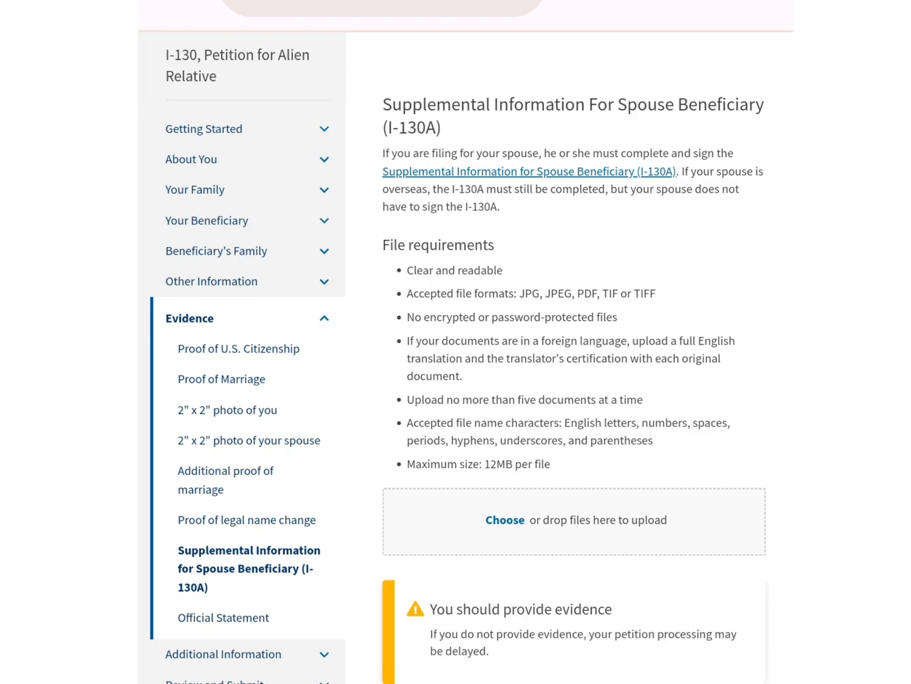
left_click(223, 618)
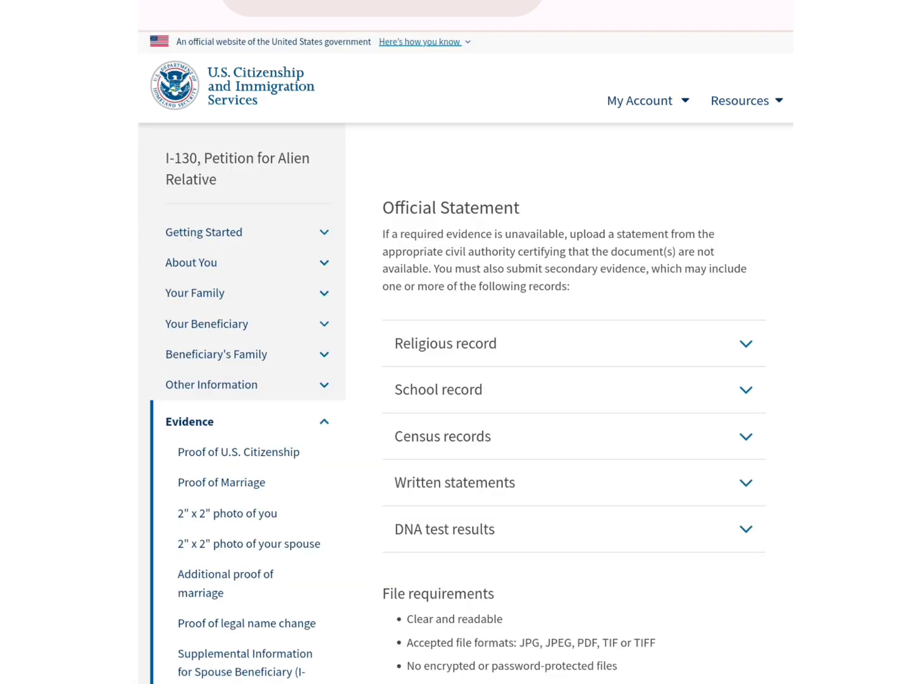
Scroll past the empty Official Statement upload area and go on to Additional Information
scroll(662, 566, "down", 3)
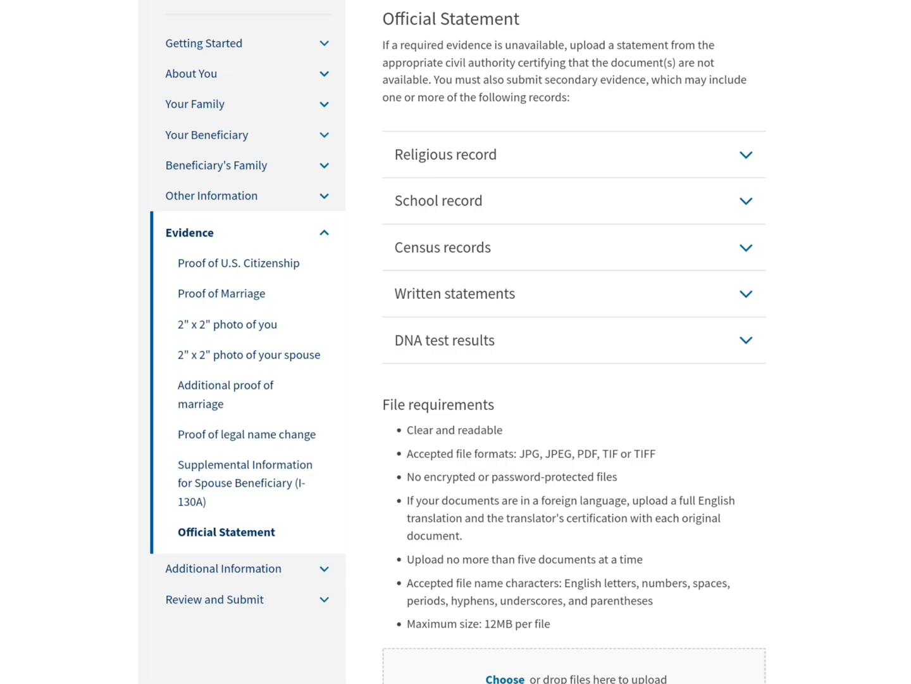
scroll(472, 342, "down", 1)
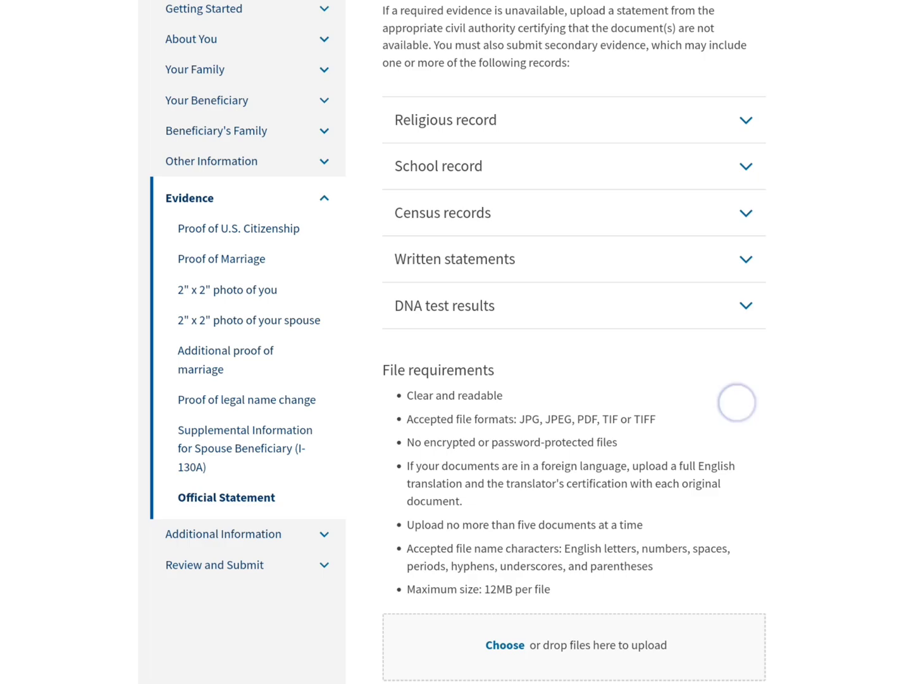
scroll(737, 403, "down", 1)
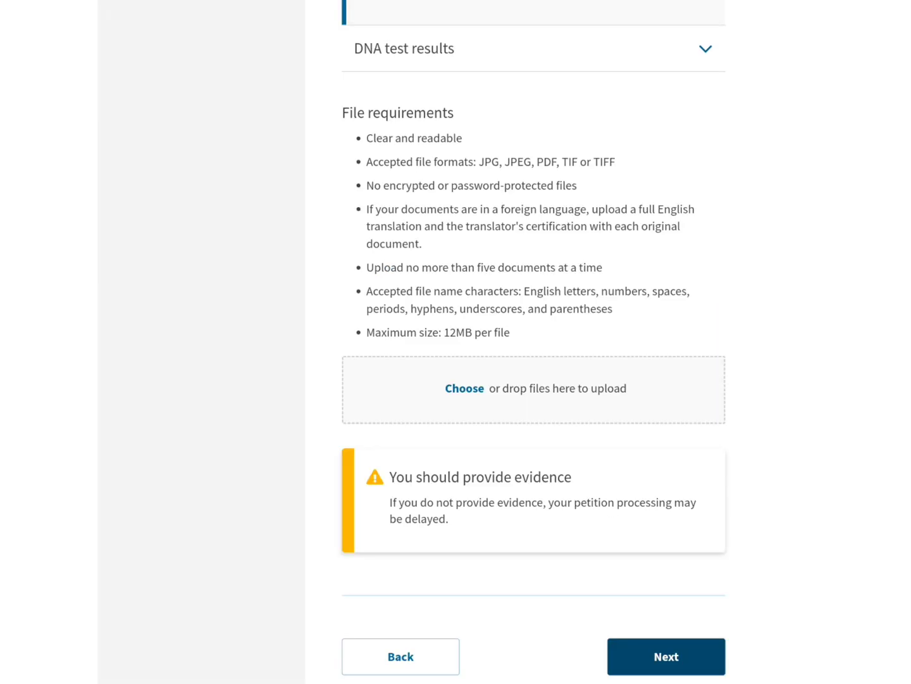
left_click(680, 652)
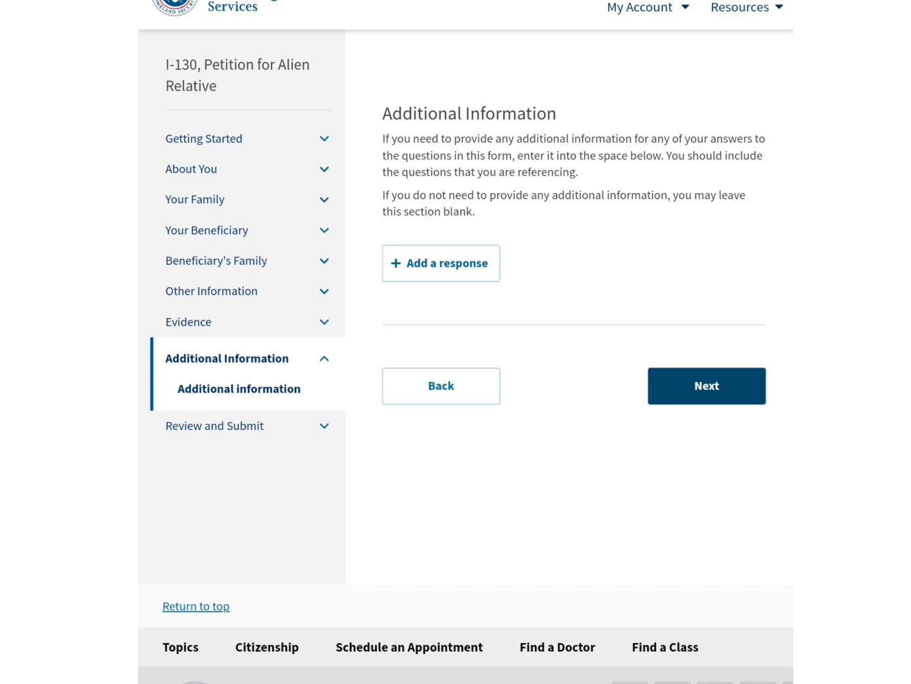
Add a response under Your Beneficiary > Beneficiary's name for 'Has the beneficiary used any other names since birth?'
left_click(456, 261)
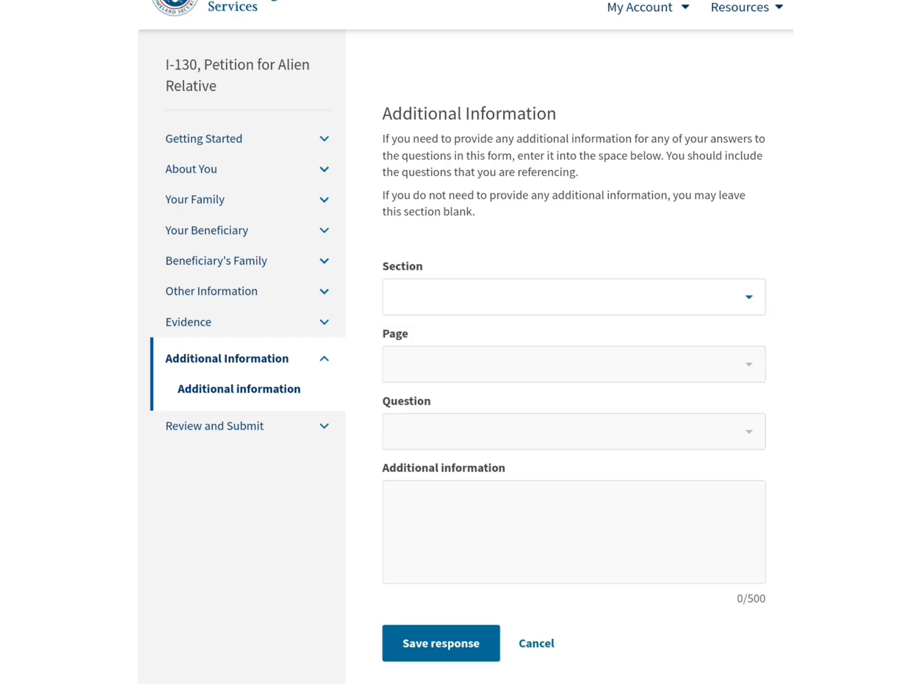
left_click(751, 297)
left_click(446, 552)
left_click(741, 468)
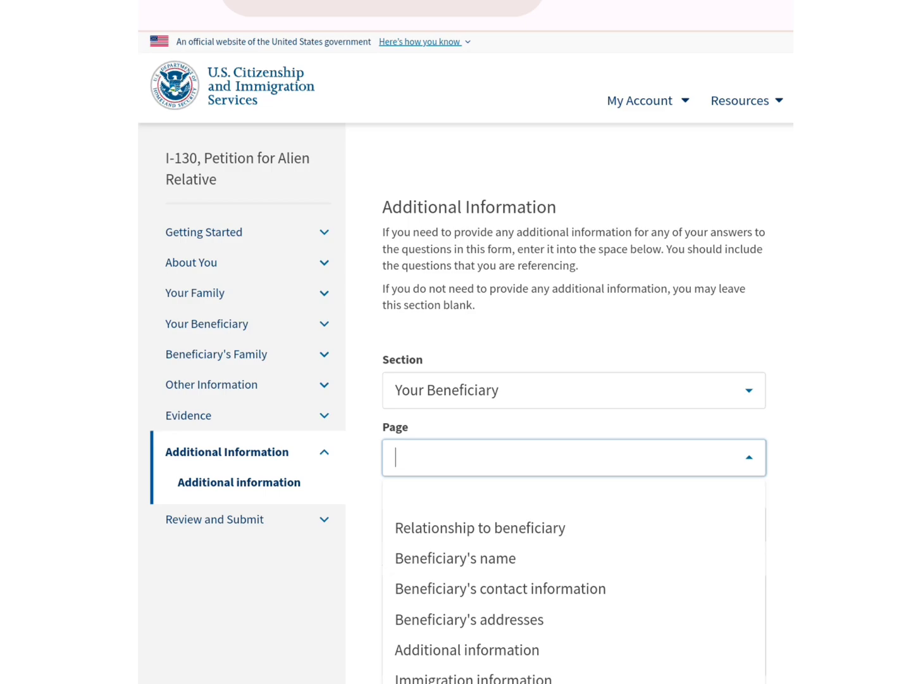
left_click(455, 558)
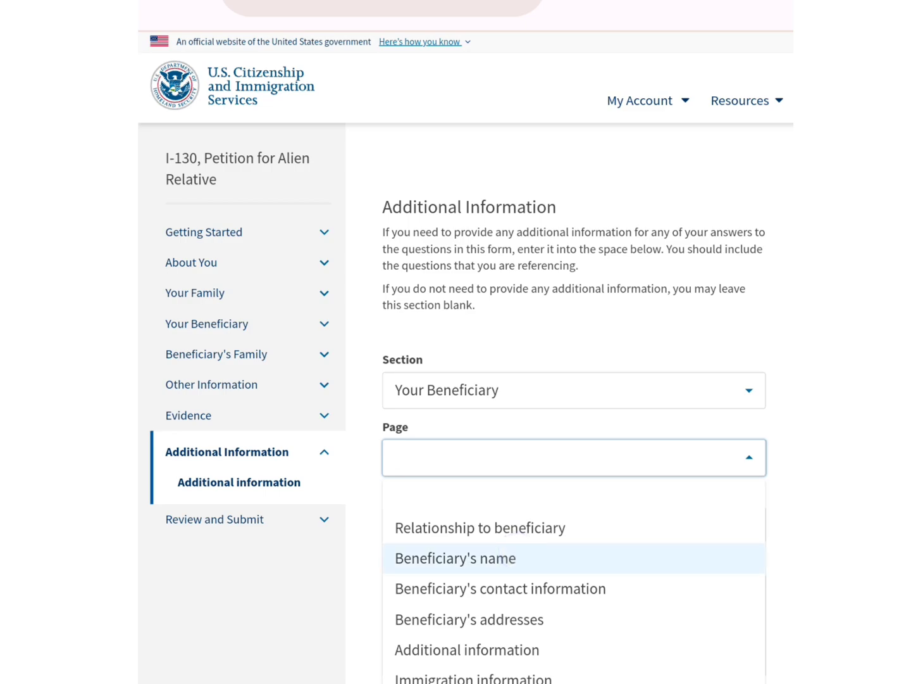
left_click(572, 524)
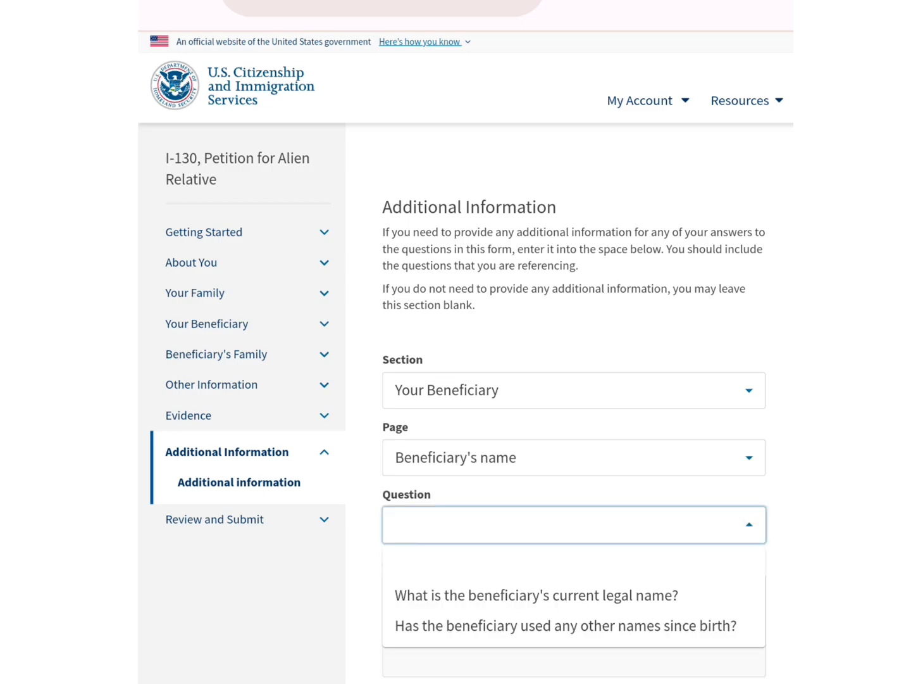
left_click(709, 626)
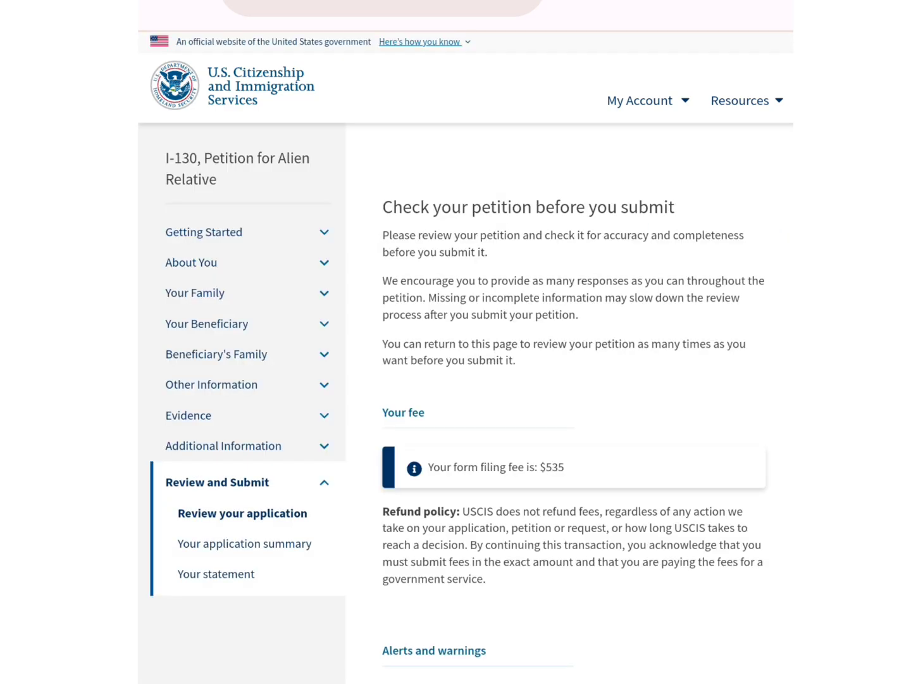
Scroll the Review and Submit check page to read the $535 filing fee and confirm no alerts
scroll(701, 493, "down", 4)
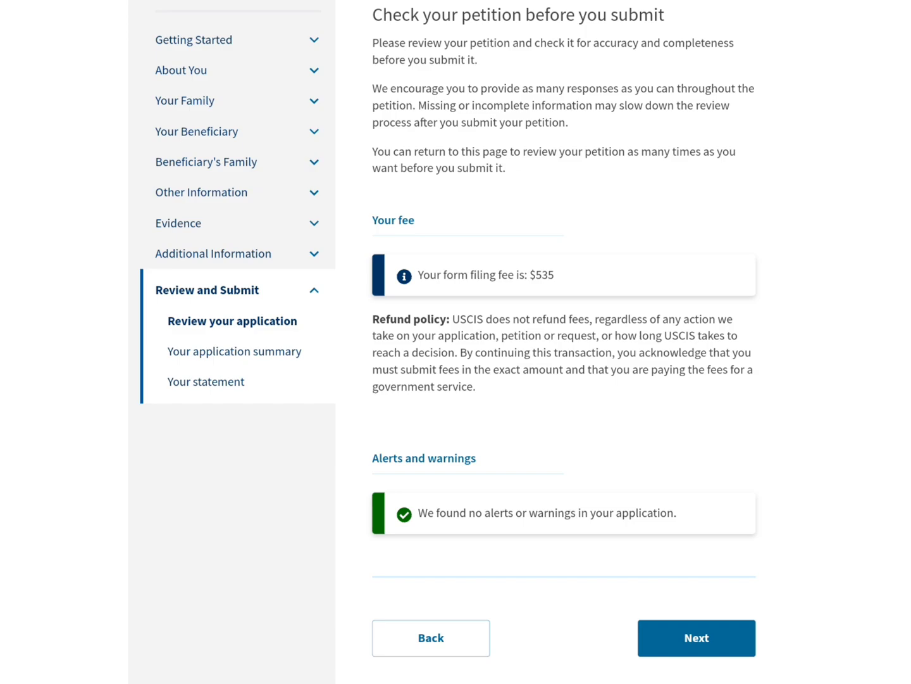
scroll(719, 245, "up", 1)
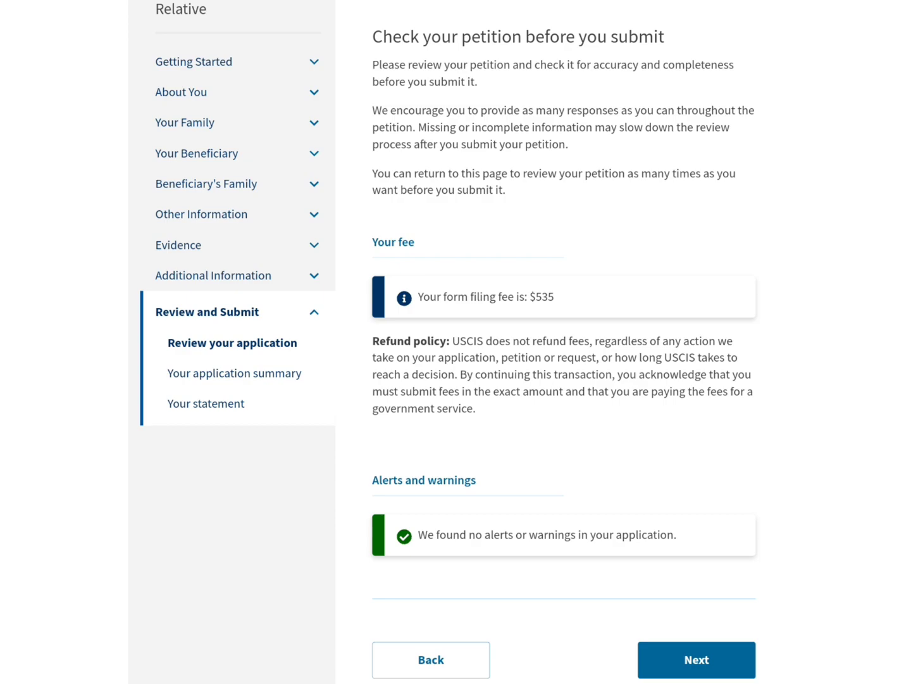
scroll(696, 202, "up", 1)
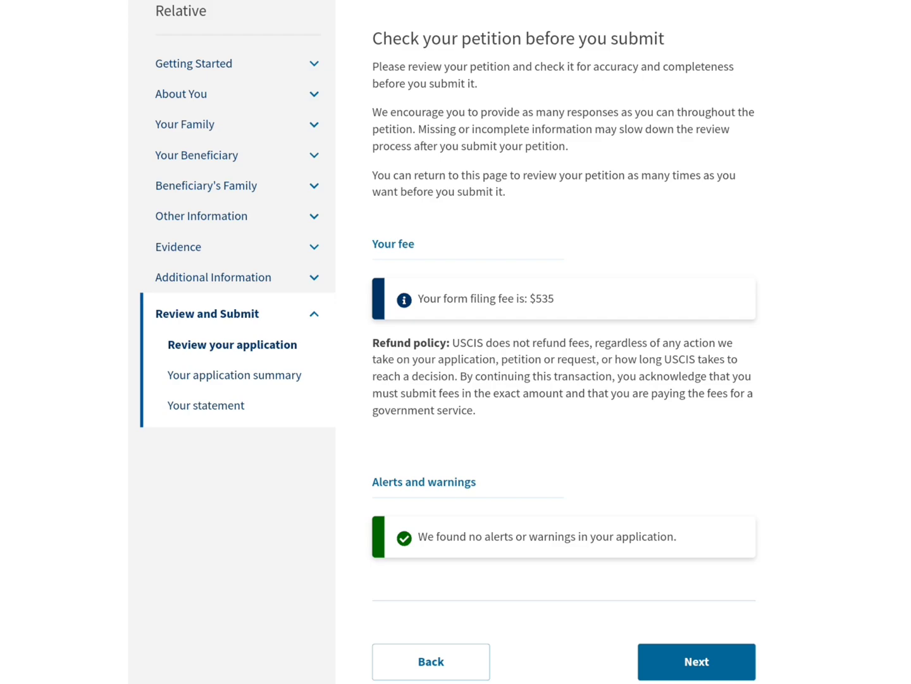
scroll(708, 248, "right", 1)
scroll(705, 246, "left", 1)
Open Your application summary and swipe through all the entered form answers
left_click(697, 662)
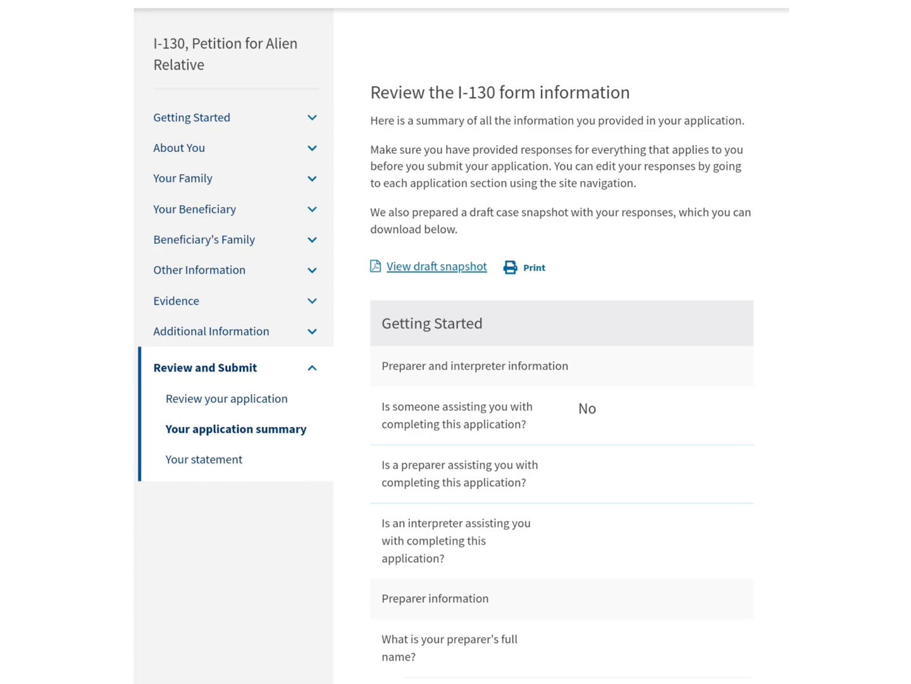
left_click_drag(661, 677, 749, 256)
left_click_drag(660, 488, 772, 150)
left_click_drag(662, 630, 722, 184)
left_click_drag(624, 624, 527, 256)
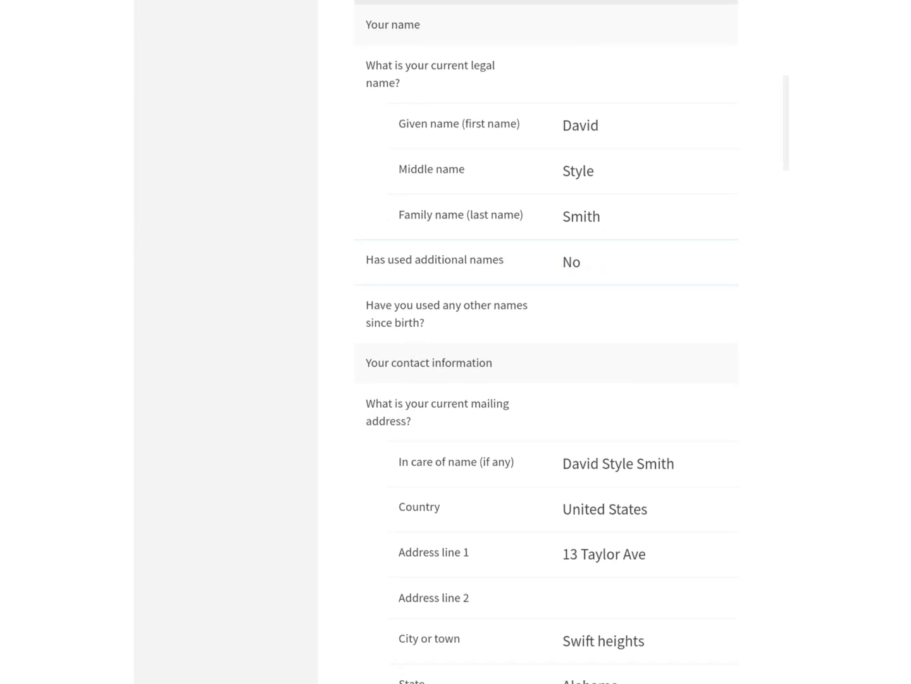
left_click_drag(682, 496, 682, 437)
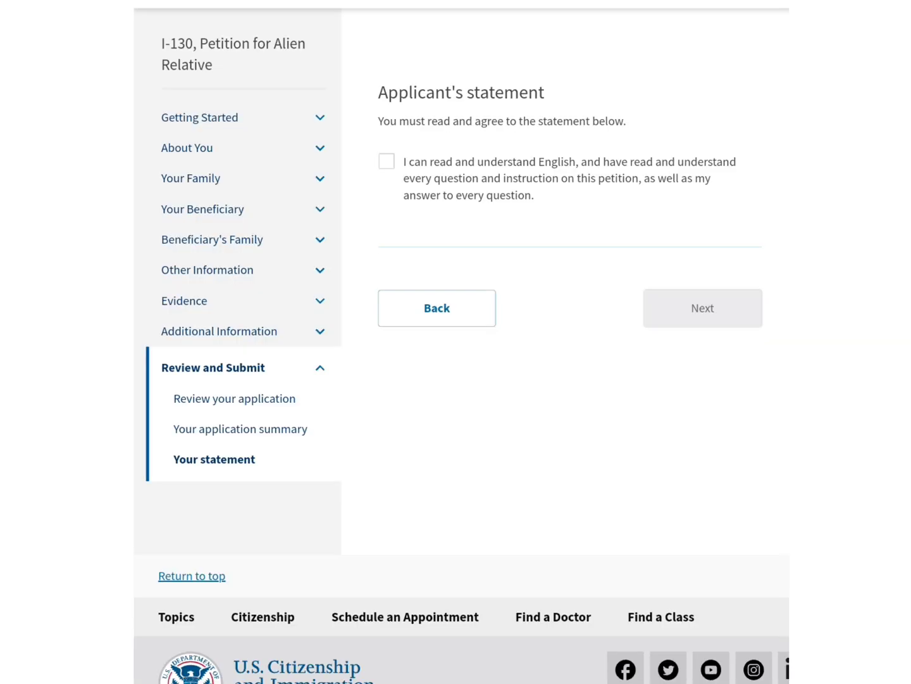
Tick the English-understanding agreement in the applicant's statement and go on to the certification page
left_click(387, 161)
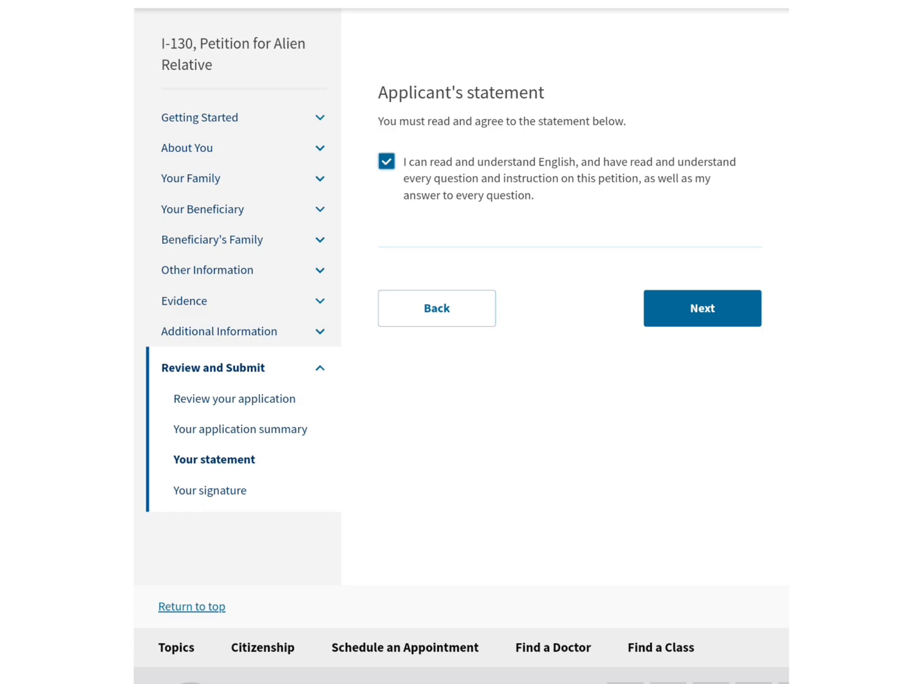
left_click(704, 308)
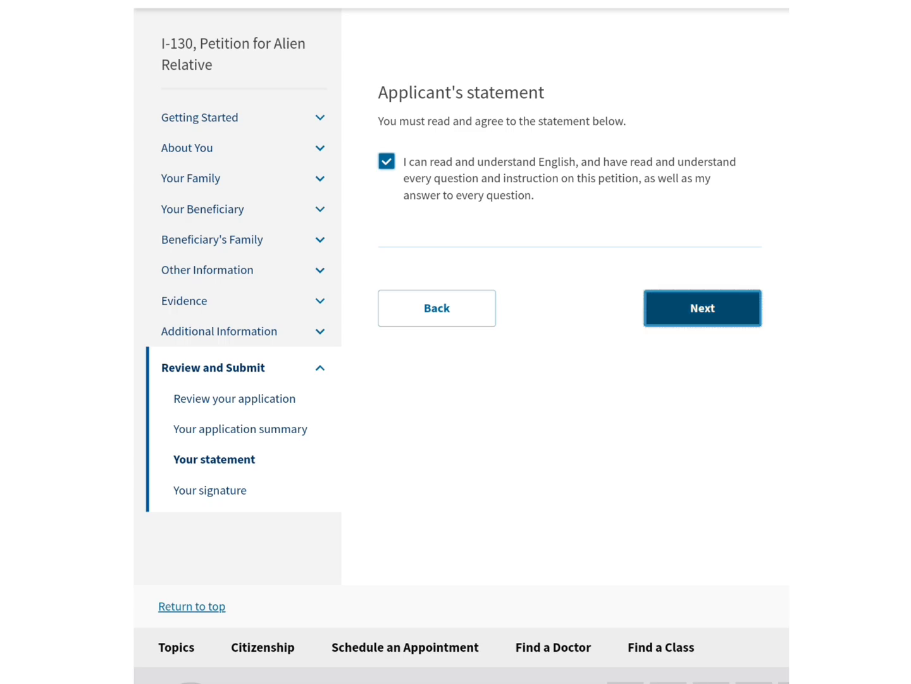
scroll(644, 661, "down", 2)
scroll(644, 661, "up", 1)
scroll(626, 665, "down", 1)
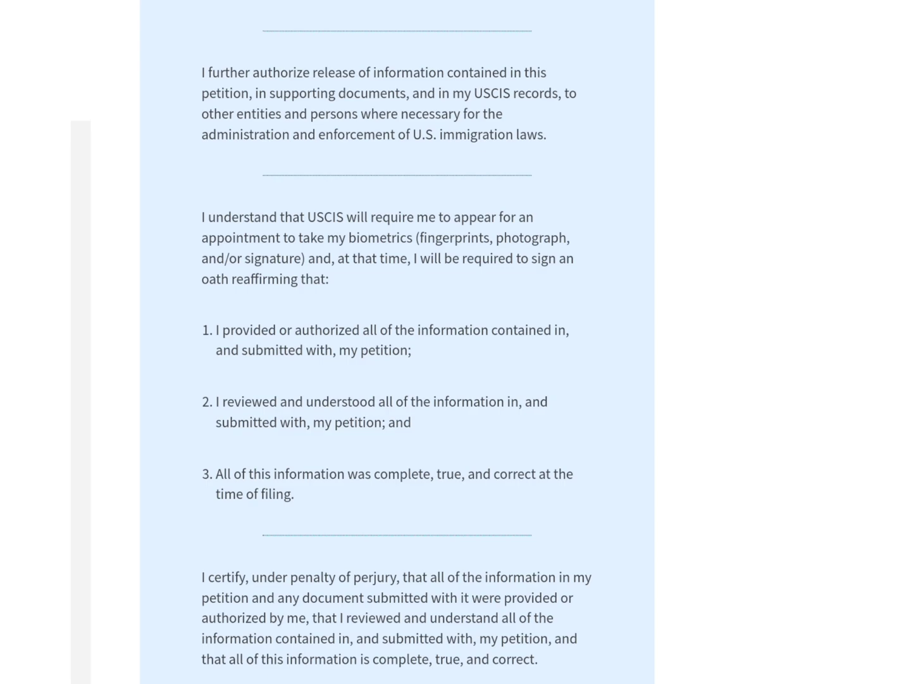
Type the applicant's full legal name as the digital signature and continue to the payment page
scroll(596, 366, "down", 6)
left_click(450, 568)
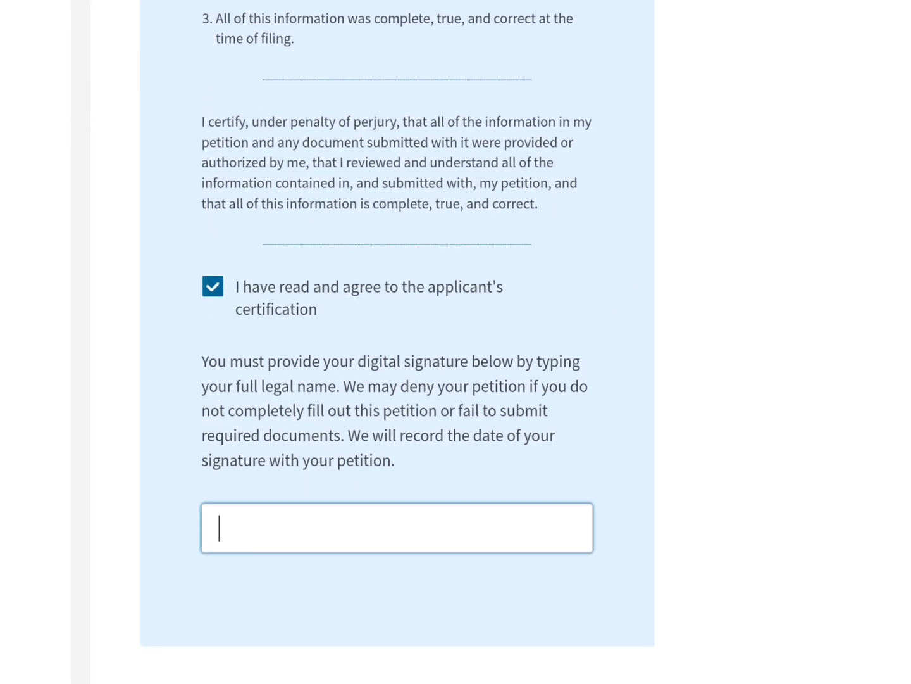
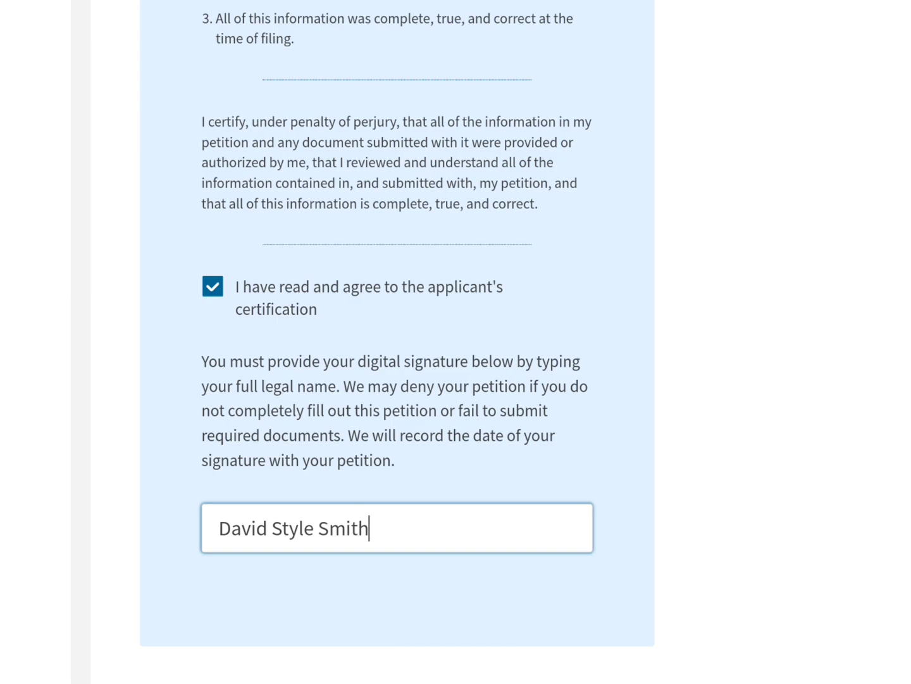
left_click_drag(630, 427, 709, 164)
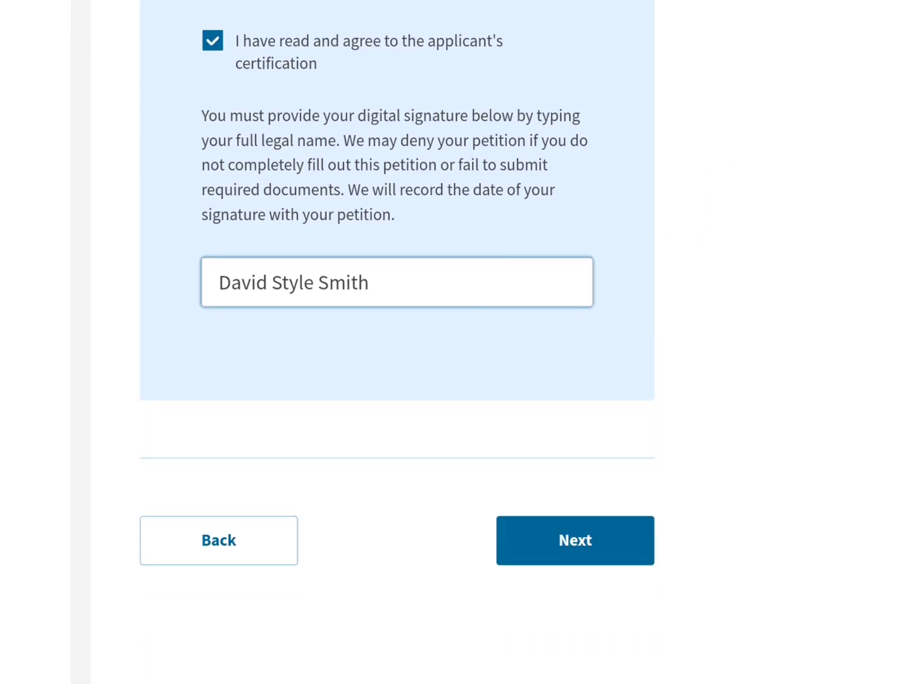
left_click(576, 540)
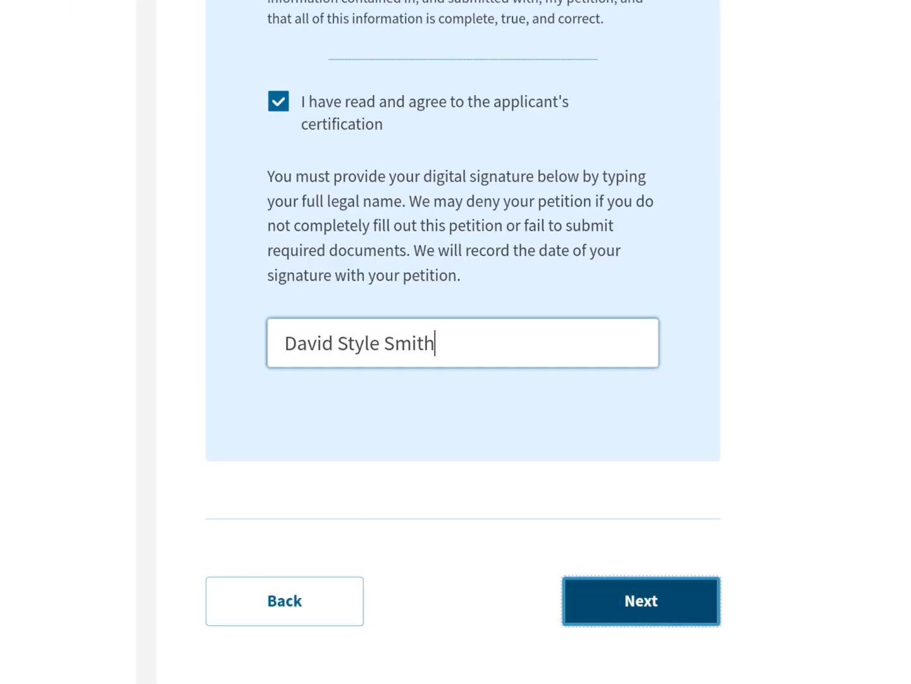
left_click_drag(612, 675, 688, 349)
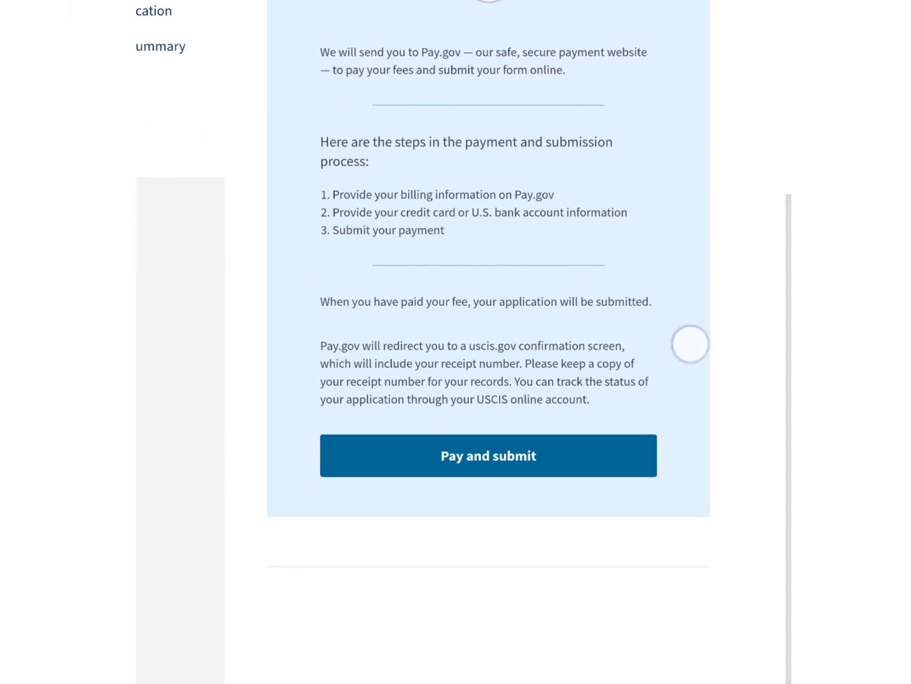
On Pay.gov, switch the $535 payment method from bank account to debit or credit card, then cancel
left_click(618, 466)
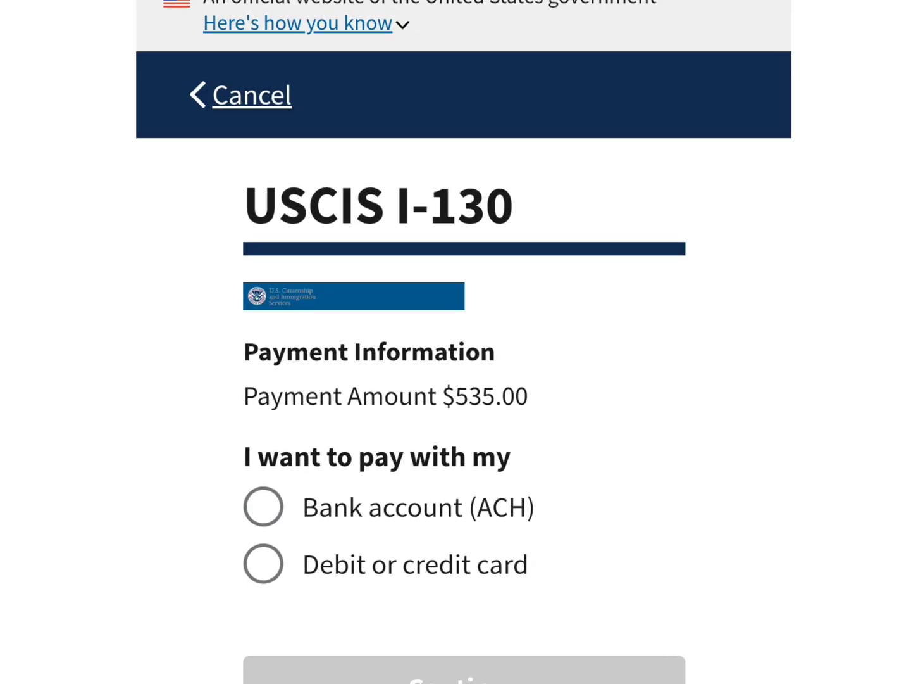
left_click_drag(704, 434, 735, 154)
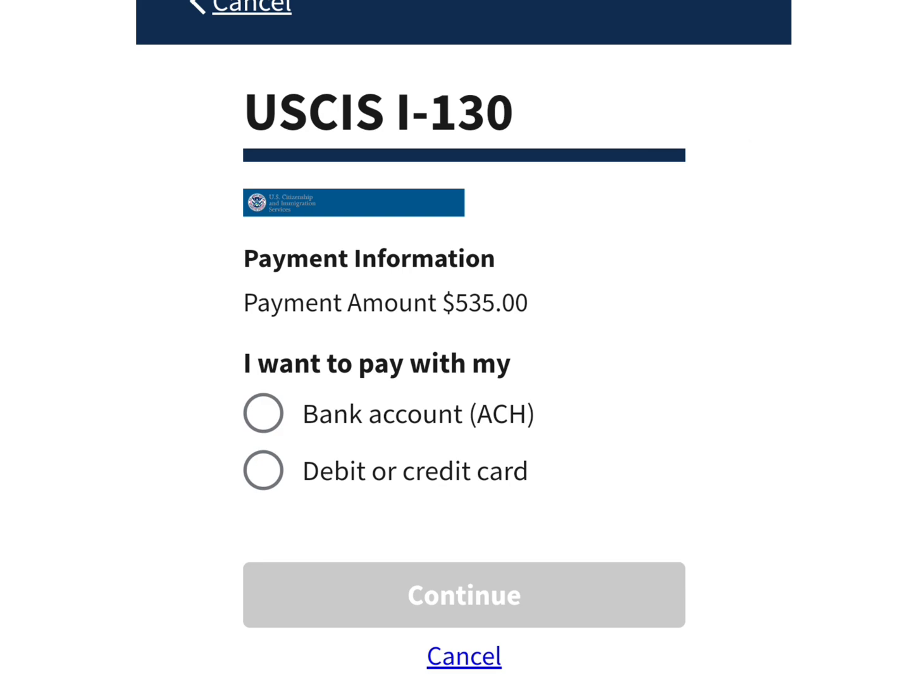
left_click(281, 407)
left_click(264, 471)
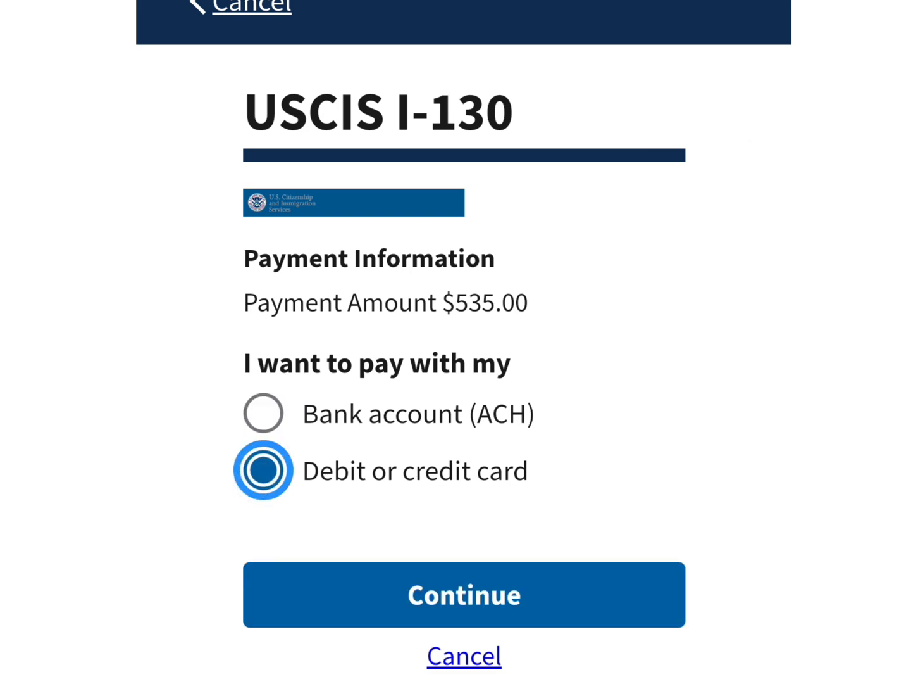
left_click(465, 595)
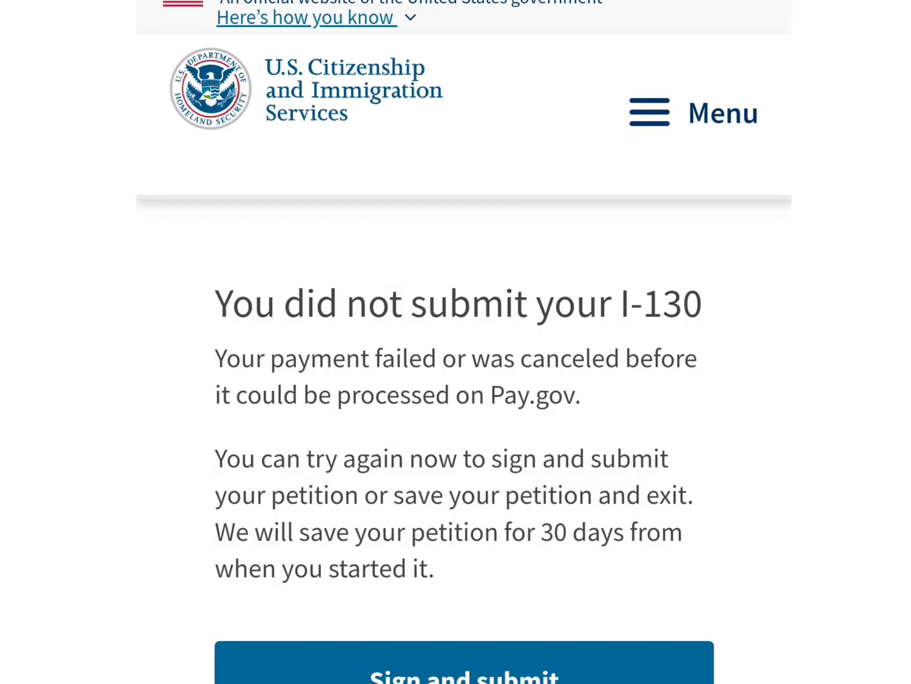
Go to the account Home page via the menu and view the I-130 draft under Your Drafts
left_click(694, 113)
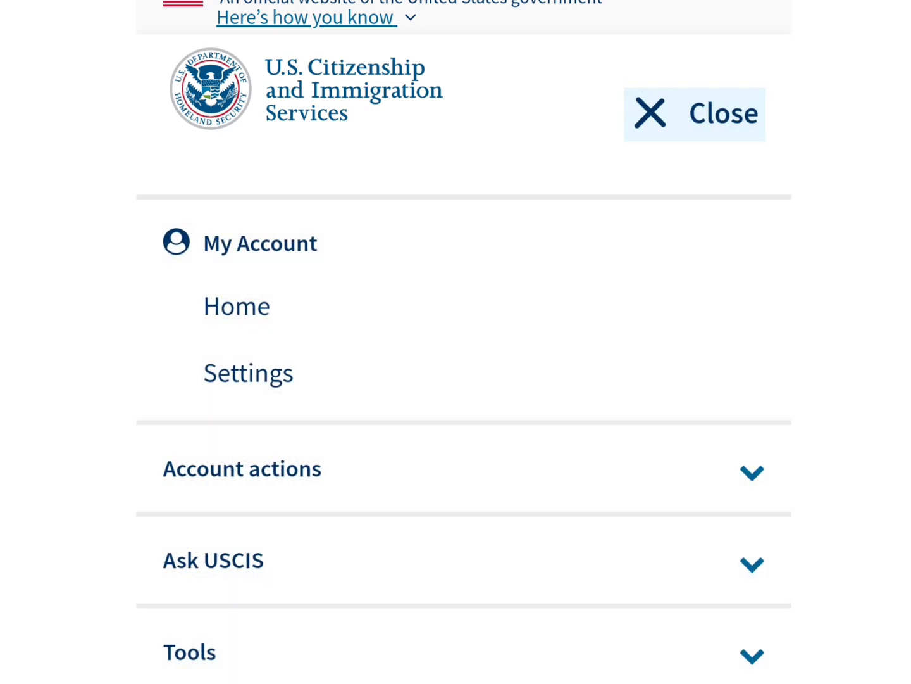
left_click(236, 306)
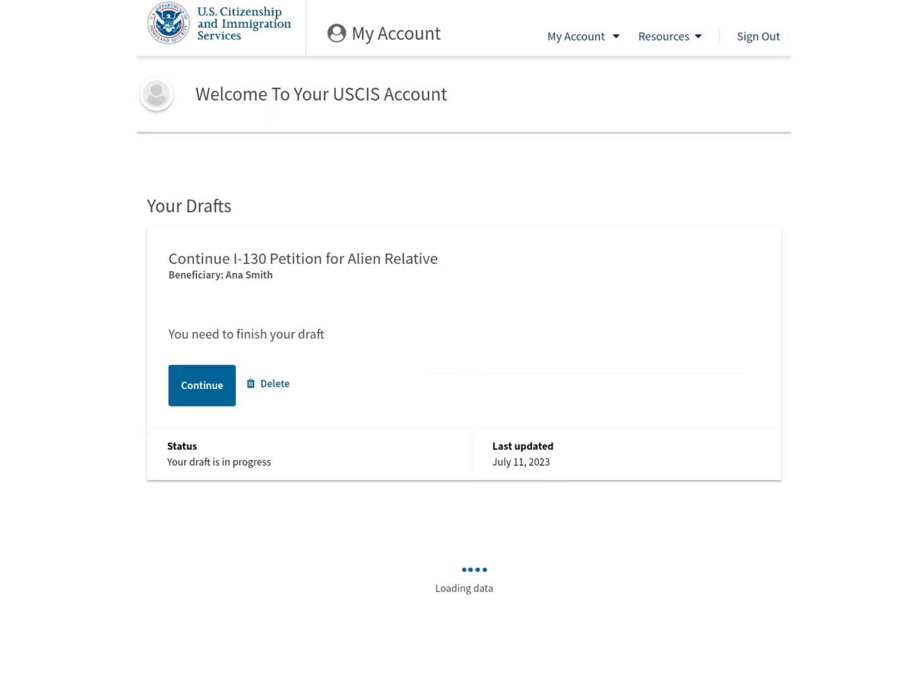
scroll(590, 396, "up", 2)
left_click_drag(698, 562, 633, 516)
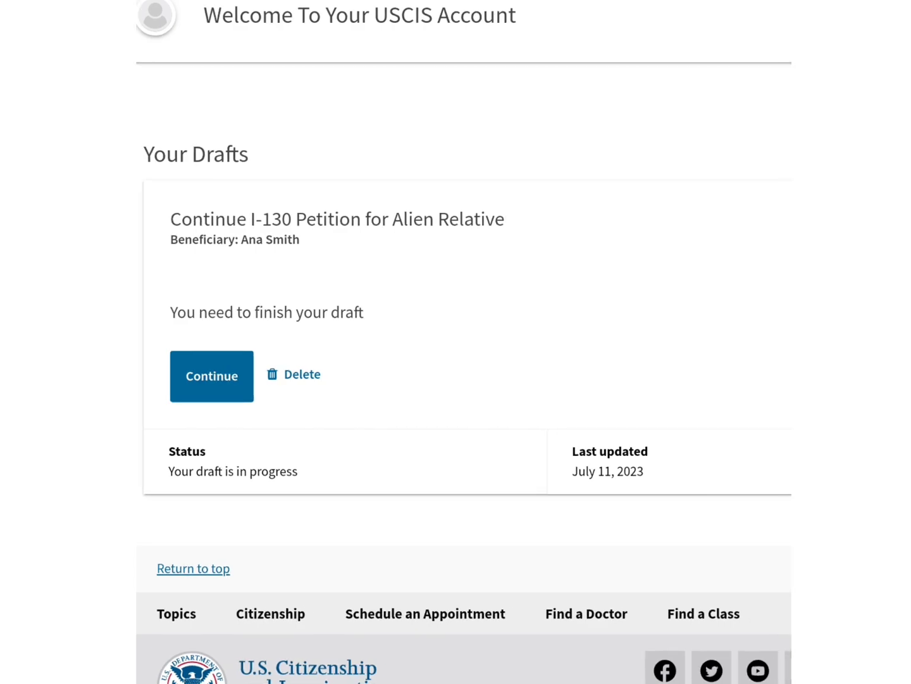
left_click_drag(537, 550, 549, 523)
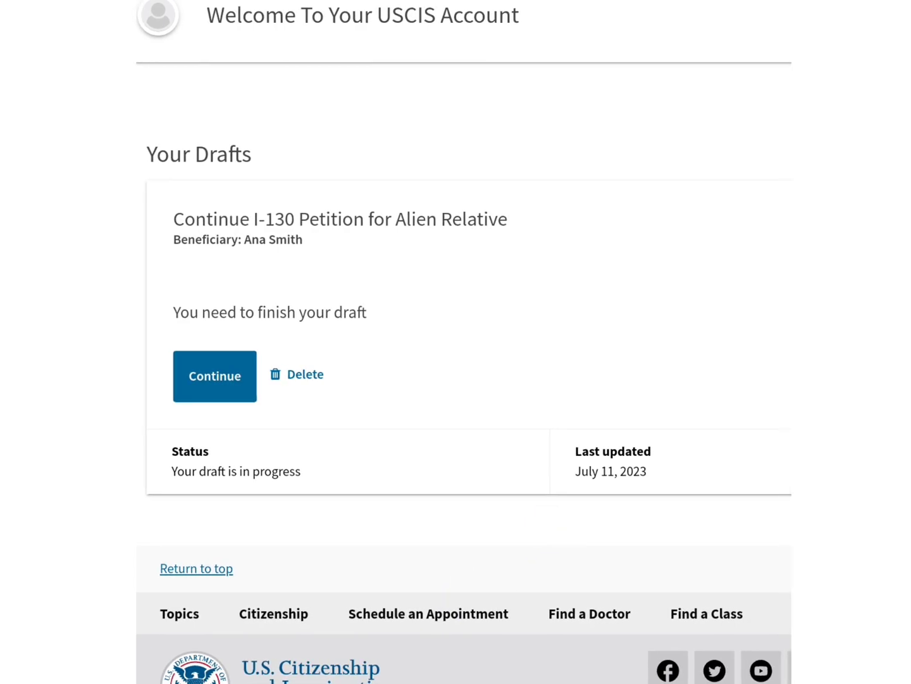